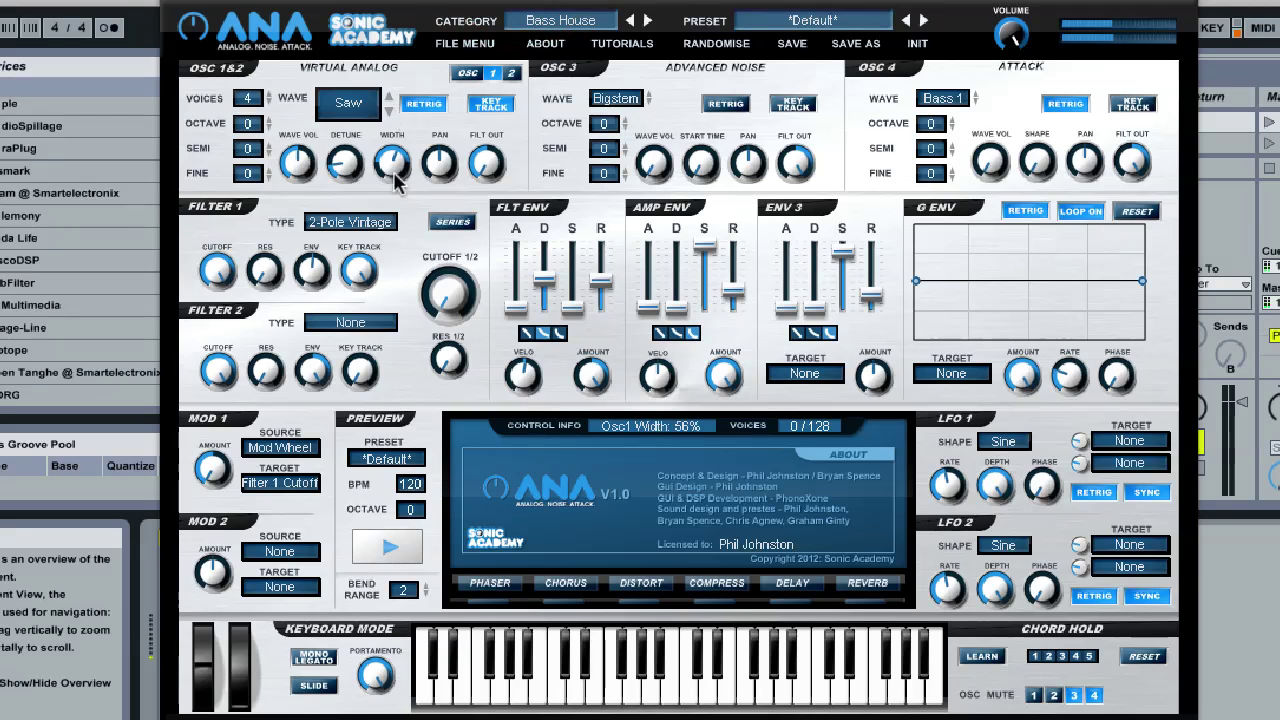
Turn off Retrig for oscillator 1, adjust its Detune, and sweep its Filt Out, ending at -100%
left_click(437, 104)
left_click_drag(343, 170, 343, 92)
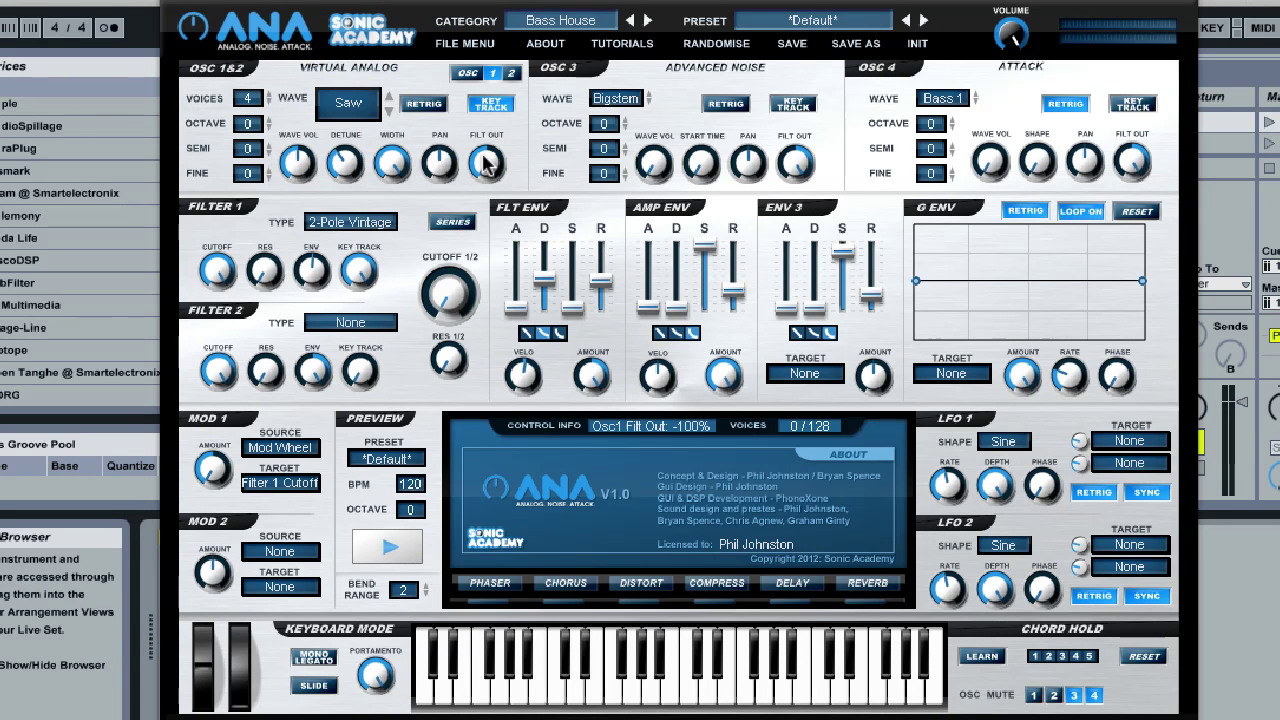
left_click_drag(488, 168, 487, 2)
left_click_drag(490, 155, 442, 560)
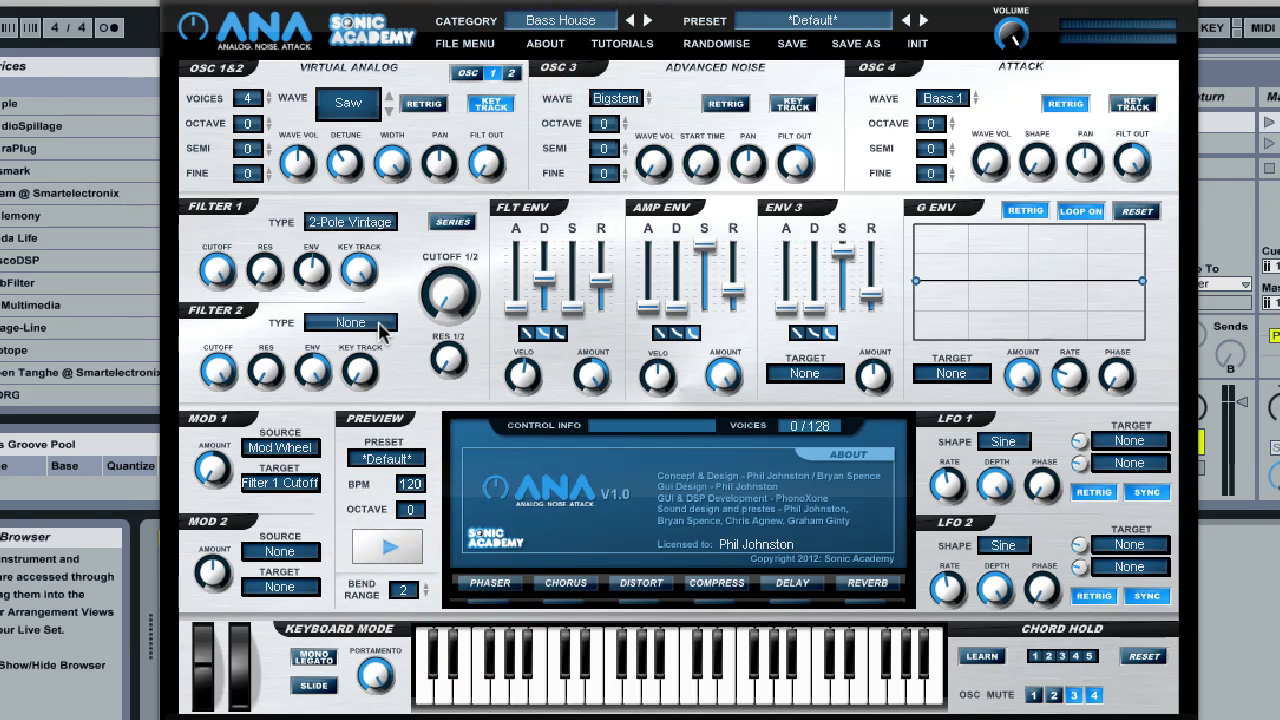
Set Filter 2's type to 4-Pole Vintage HP and sweep the filter cutoff
left_click(381, 328)
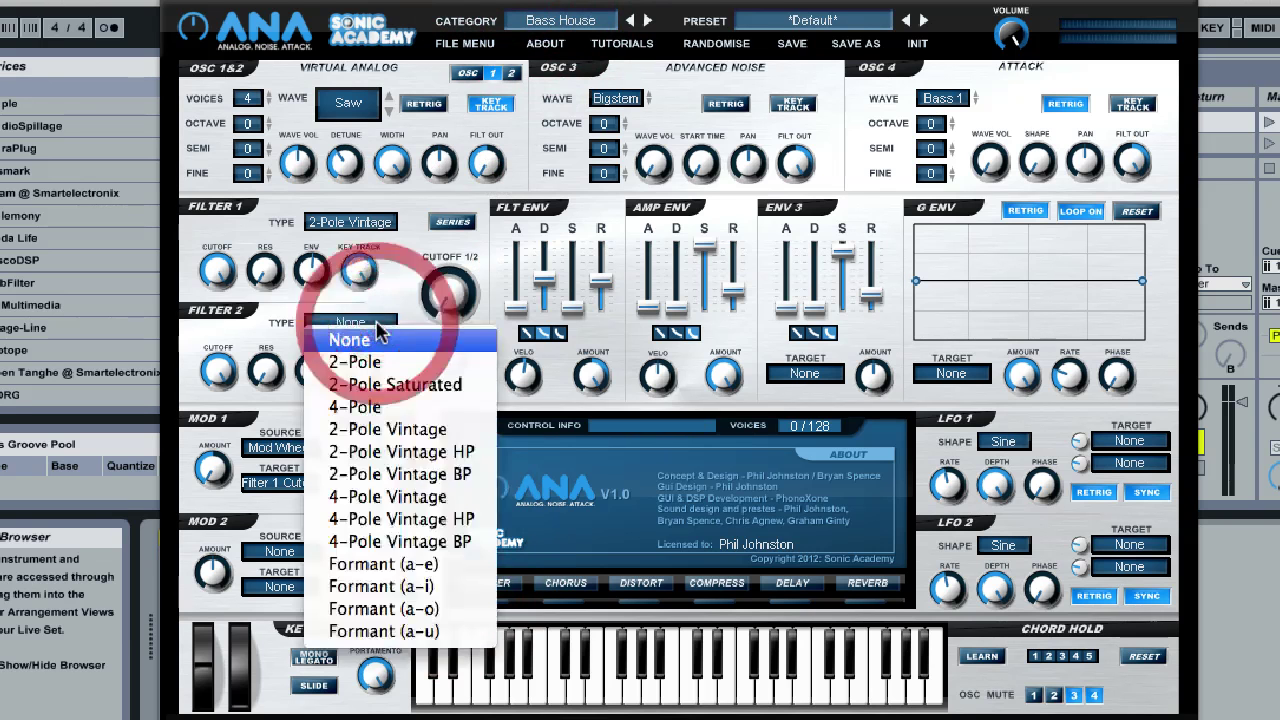
left_click(441, 520)
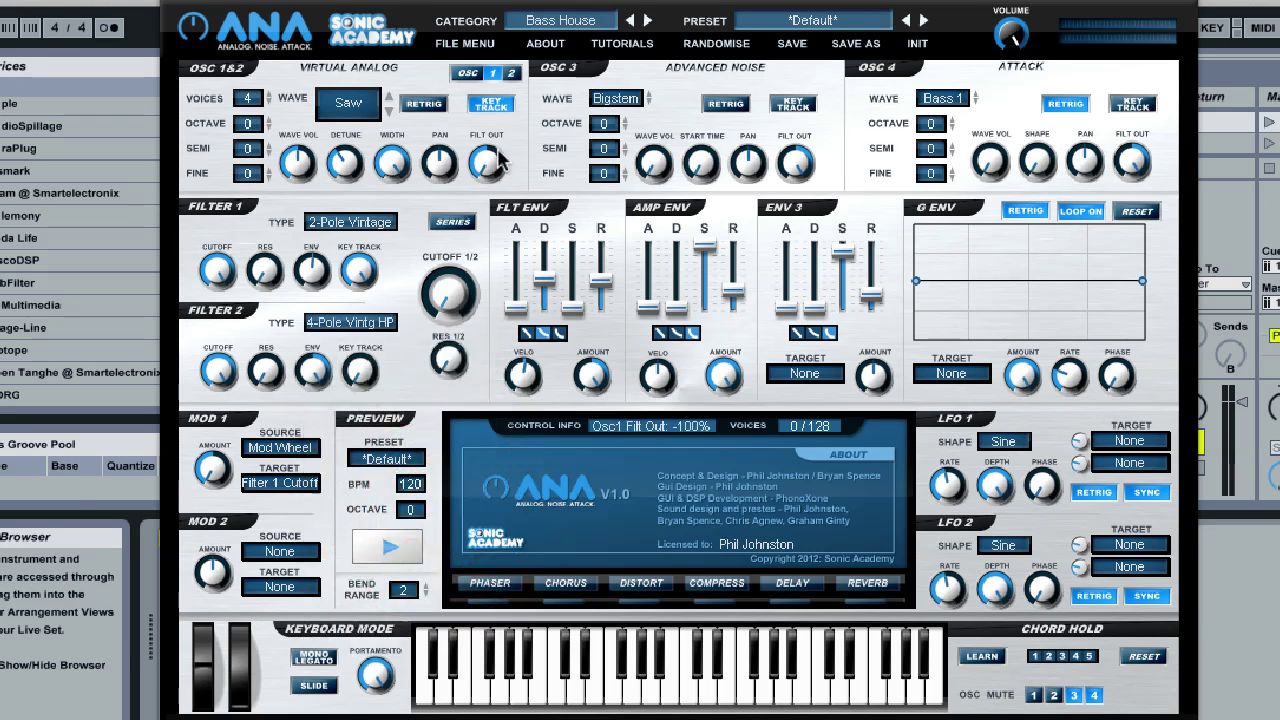
left_click(214, 470)
left_click_drag(217, 272, 211, 411)
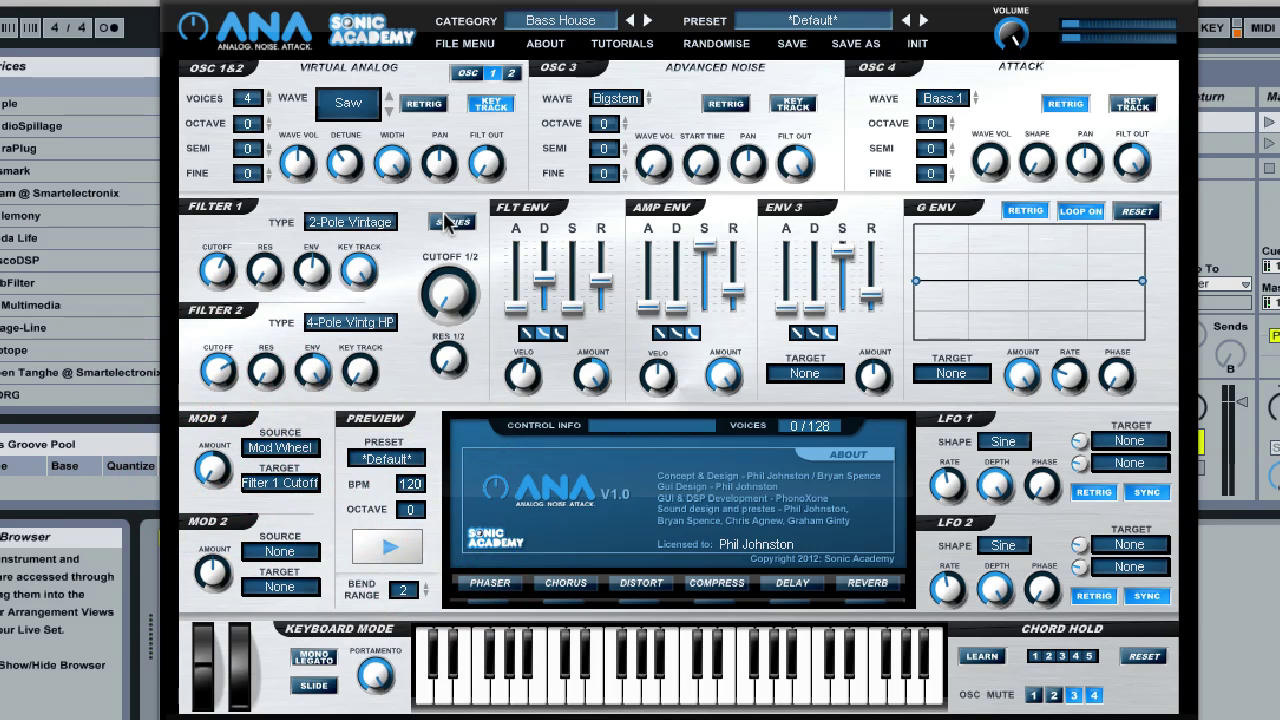
Compare series and parallel filter routing, ending on Parallel
left_click(450, 221)
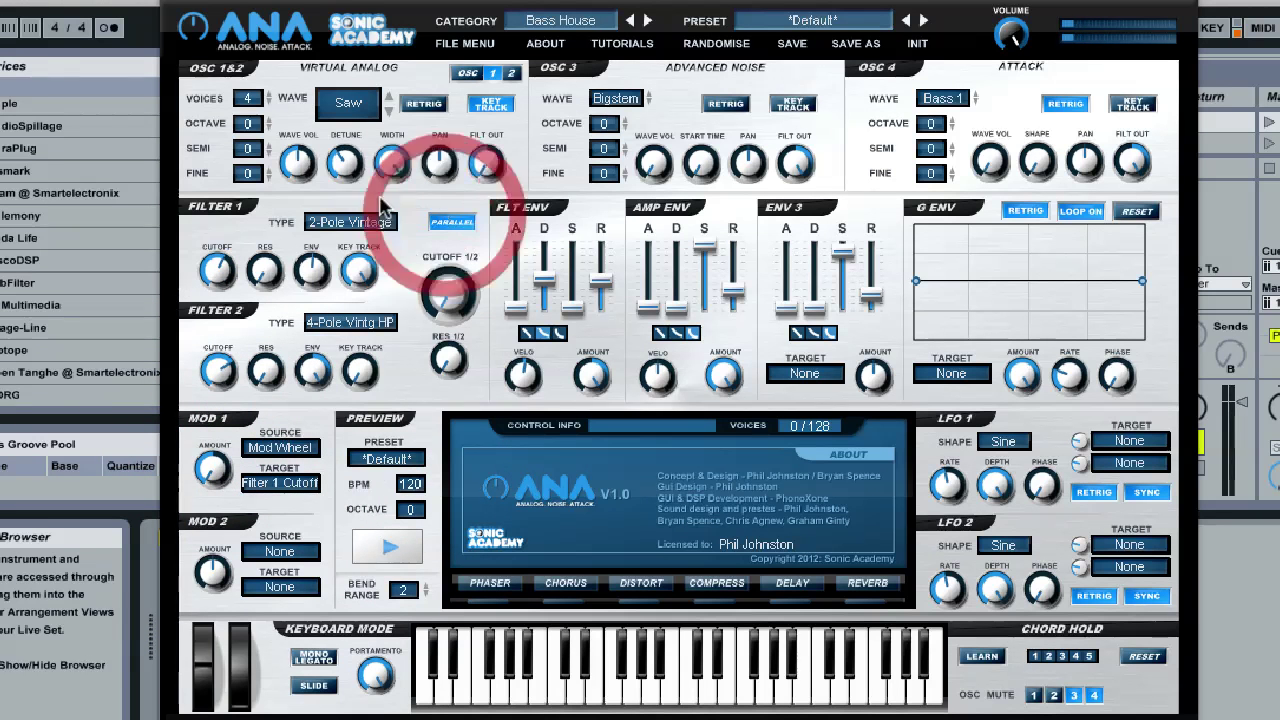
left_click(460, 223)
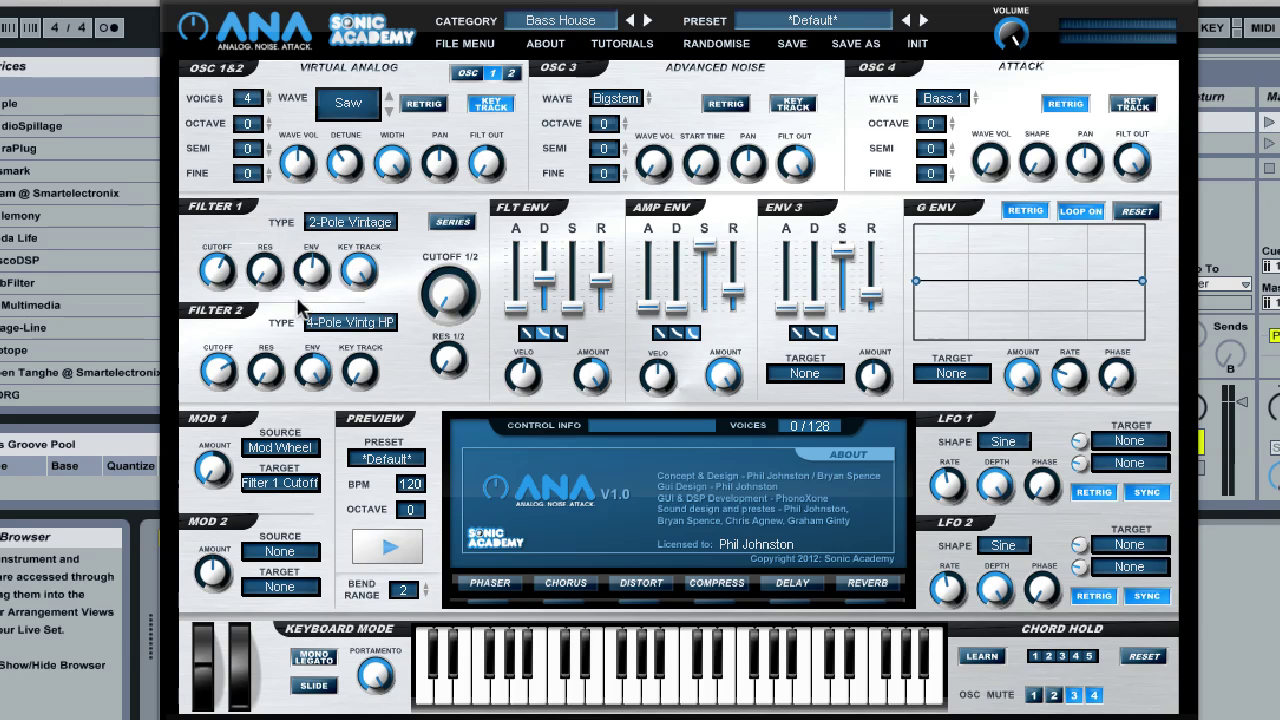
left_click(449, 223)
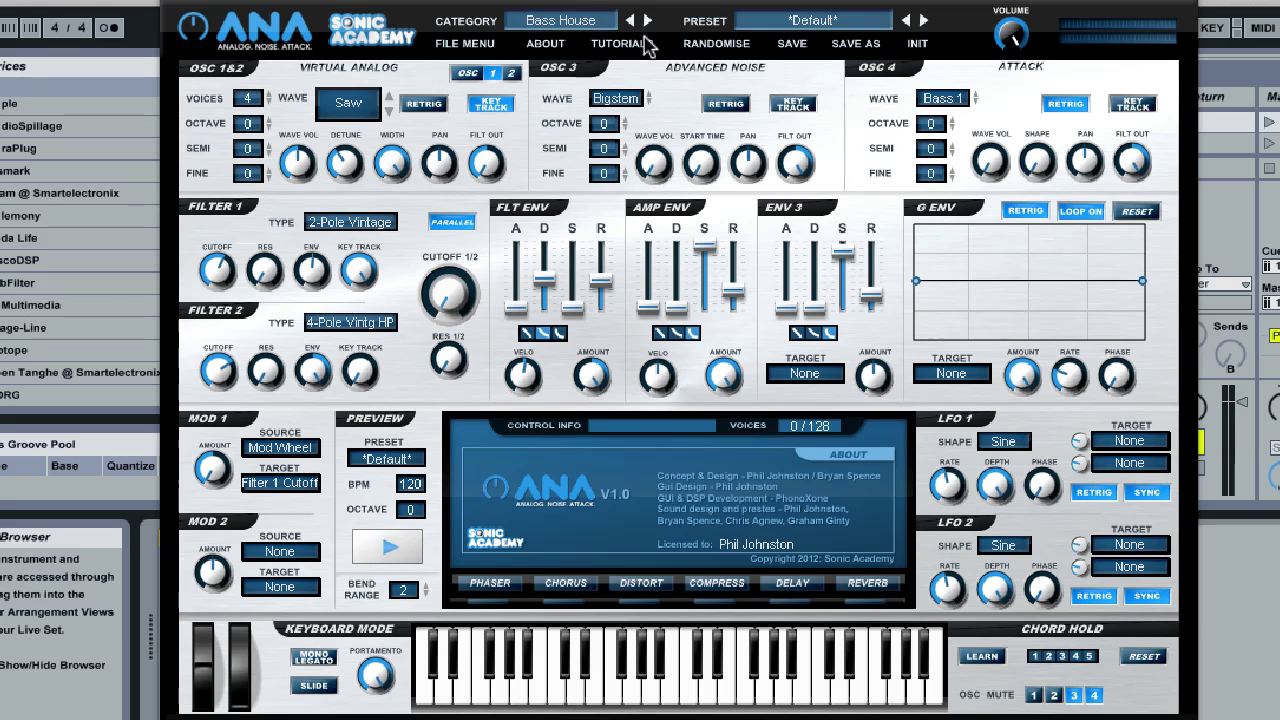
Sweep oscillator 1's Filt Out to 100% and reduce Filter 2's envelope amount to about -0.7%
left_click(486, 175)
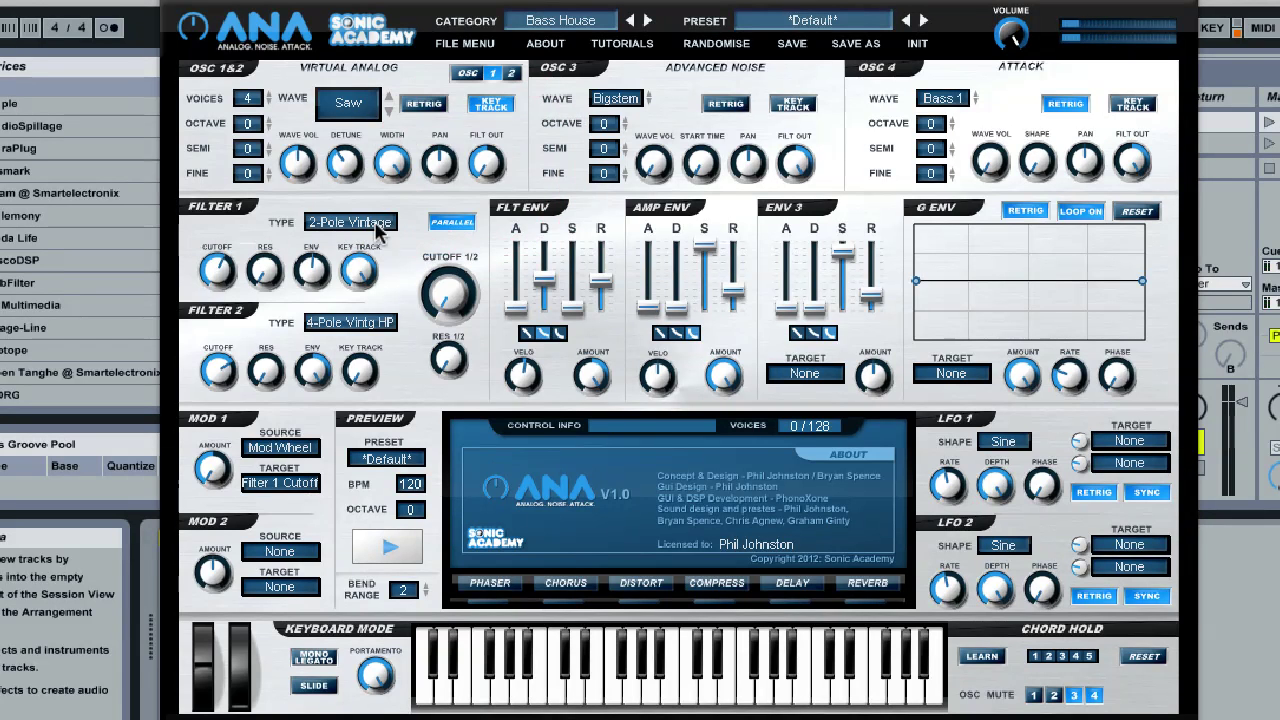
left_click_drag(483, 167, 474, 15)
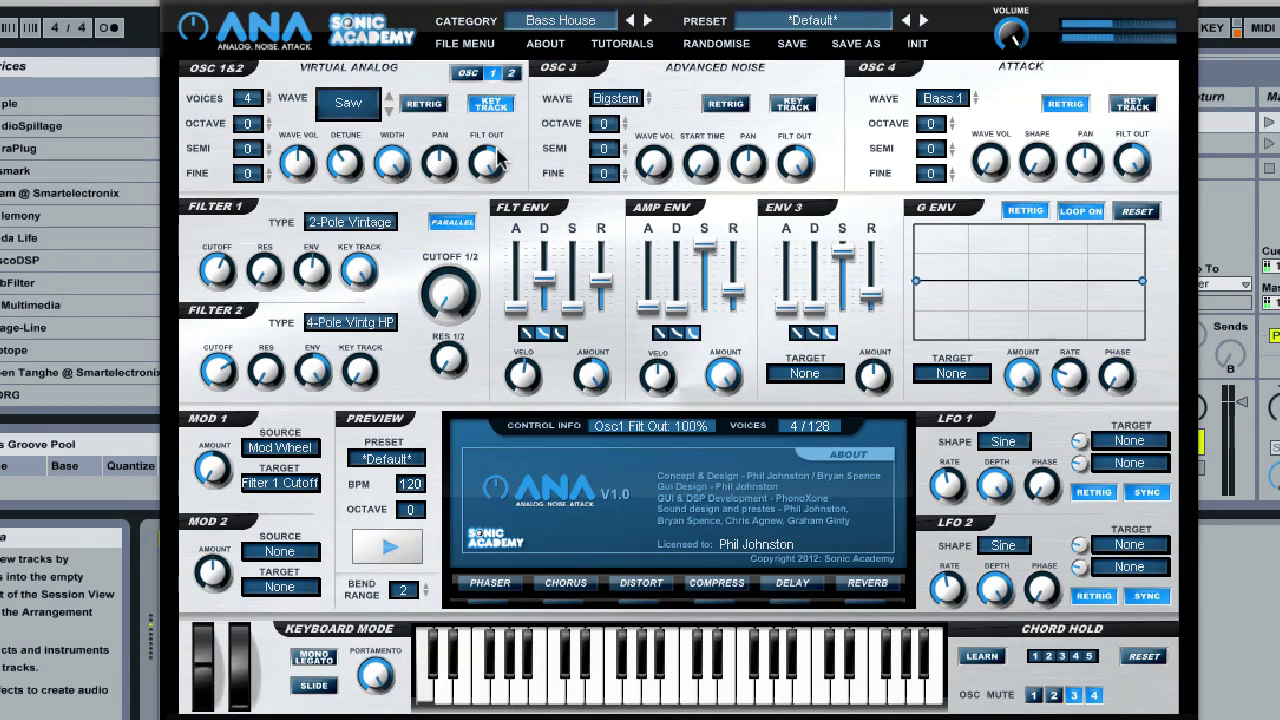
left_click_drag(312, 370, 283, 543)
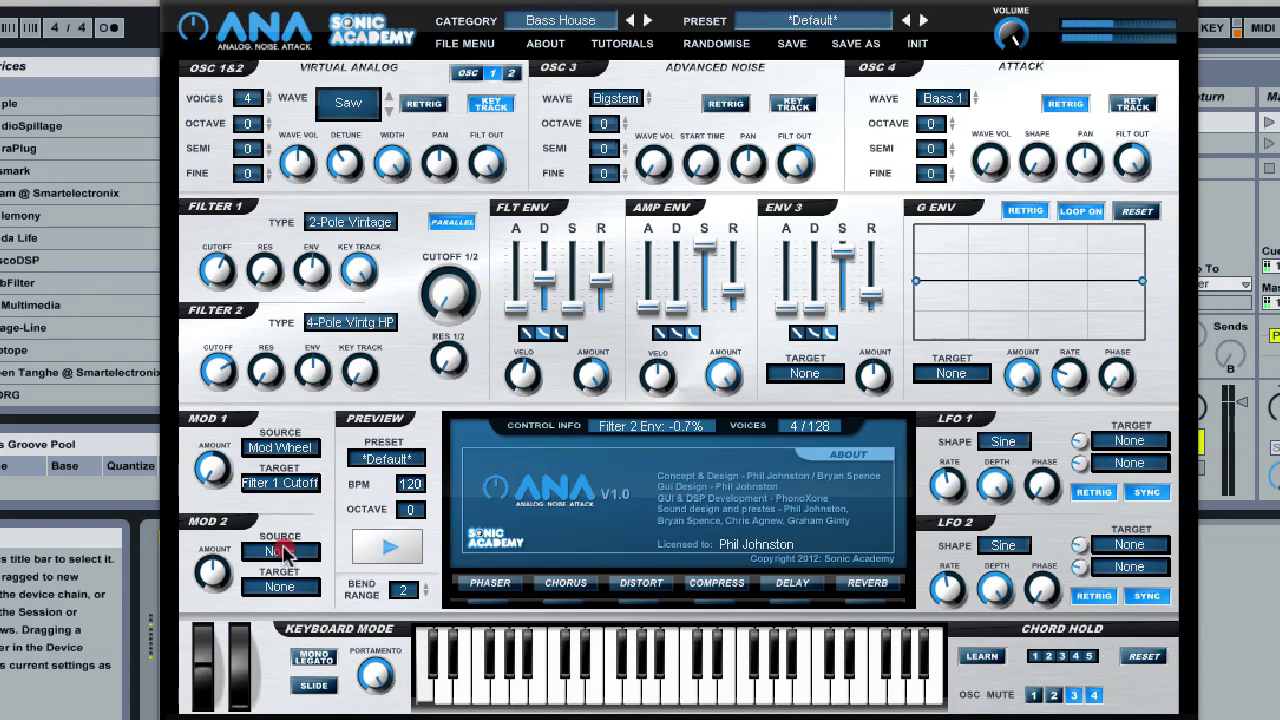
Raise the resonance of both filters and sweep oscillator 1's Filt Out back towards its centre
left_click(263, 388)
left_click(460, 152)
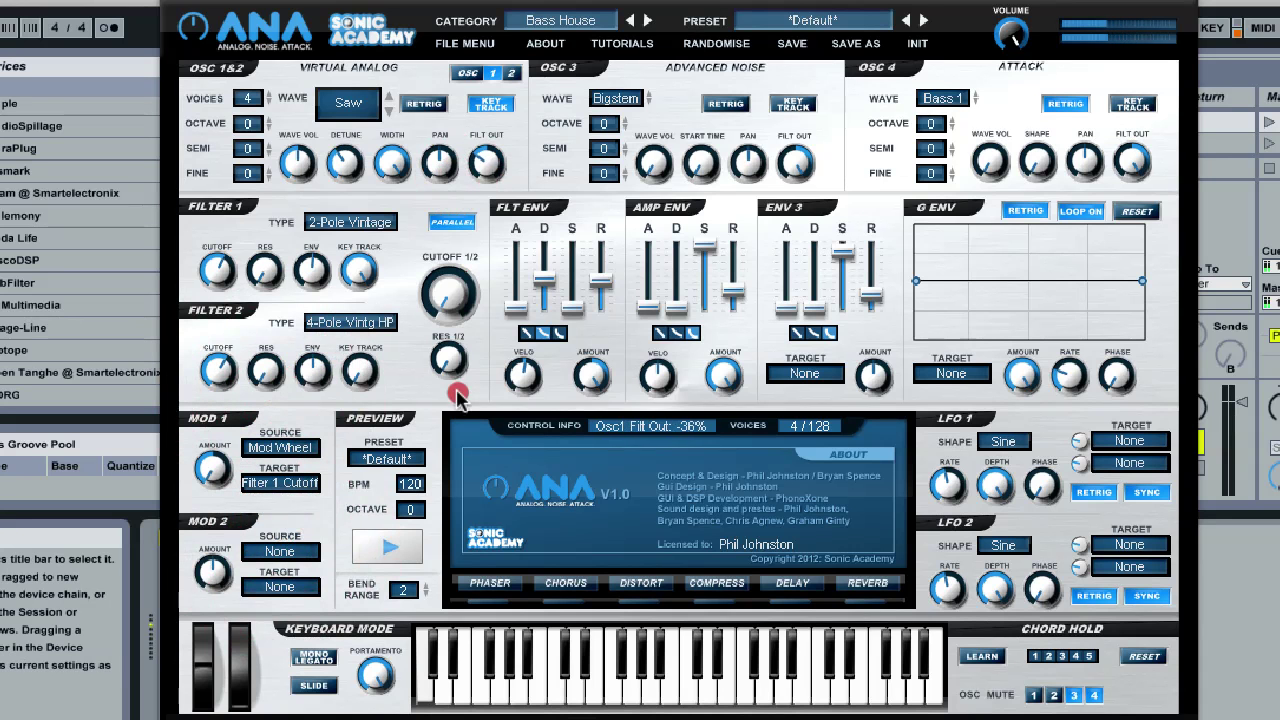
left_click(203, 262)
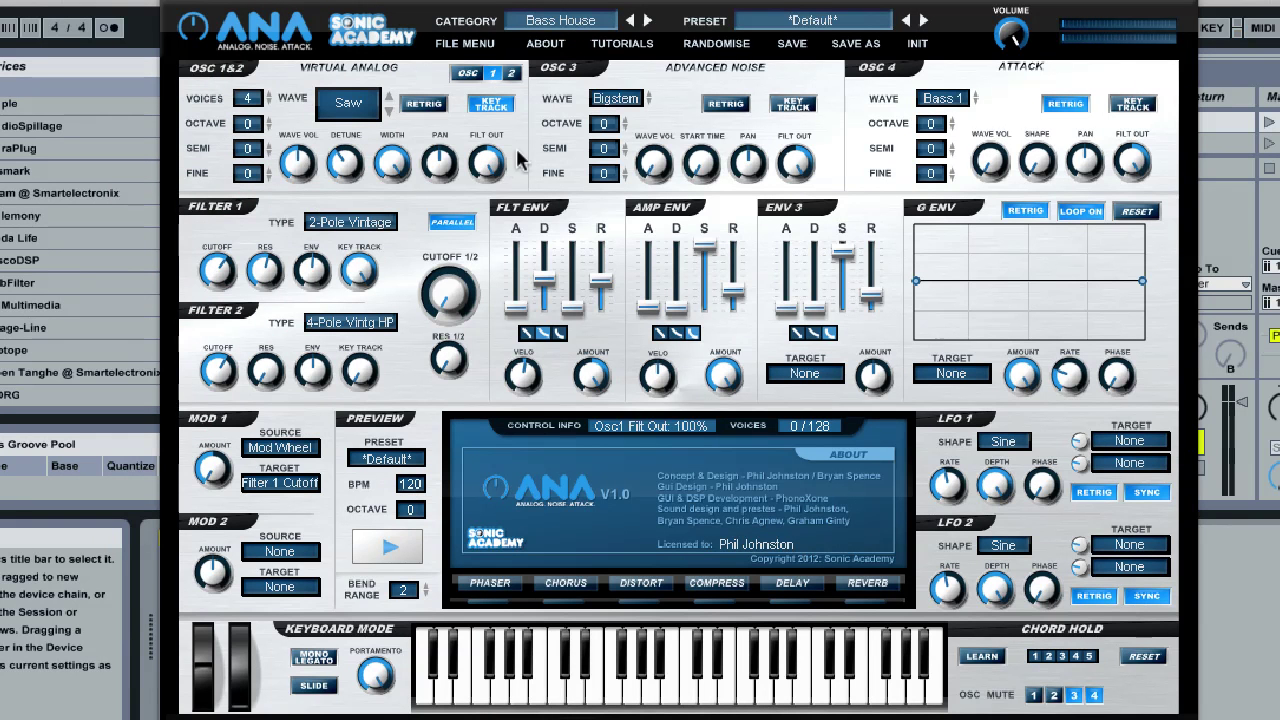
left_click_drag(494, 198, 491, 326)
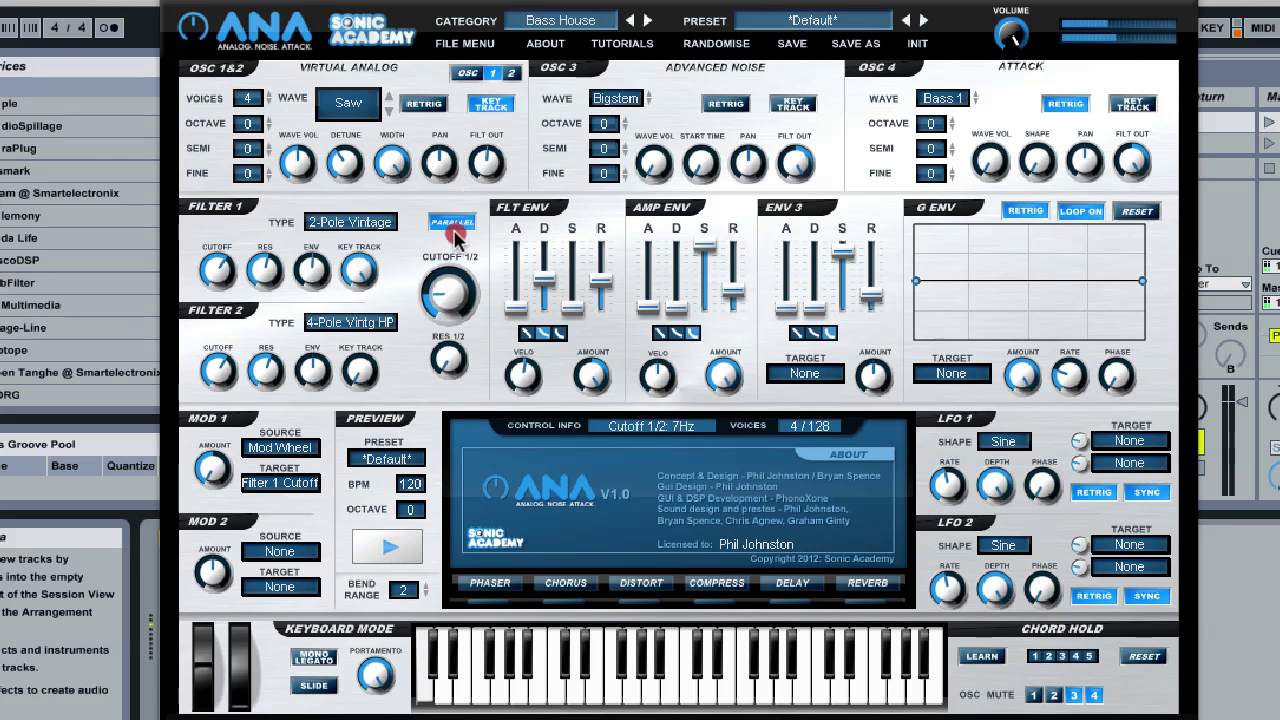
Lower the individual cutoffs of Filter 1 and Filter 2 and sweep the combined Cutoff 1/2
left_click(455, 285)
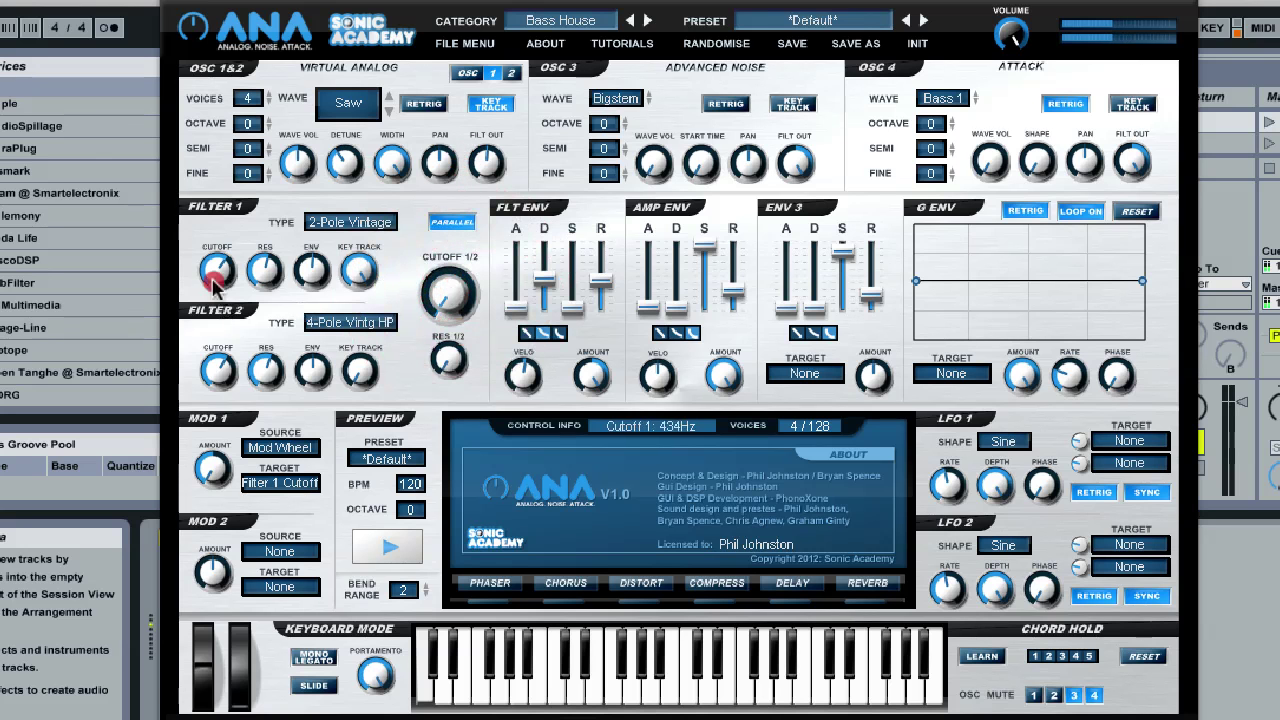
left_click_drag(212, 381, 211, 438)
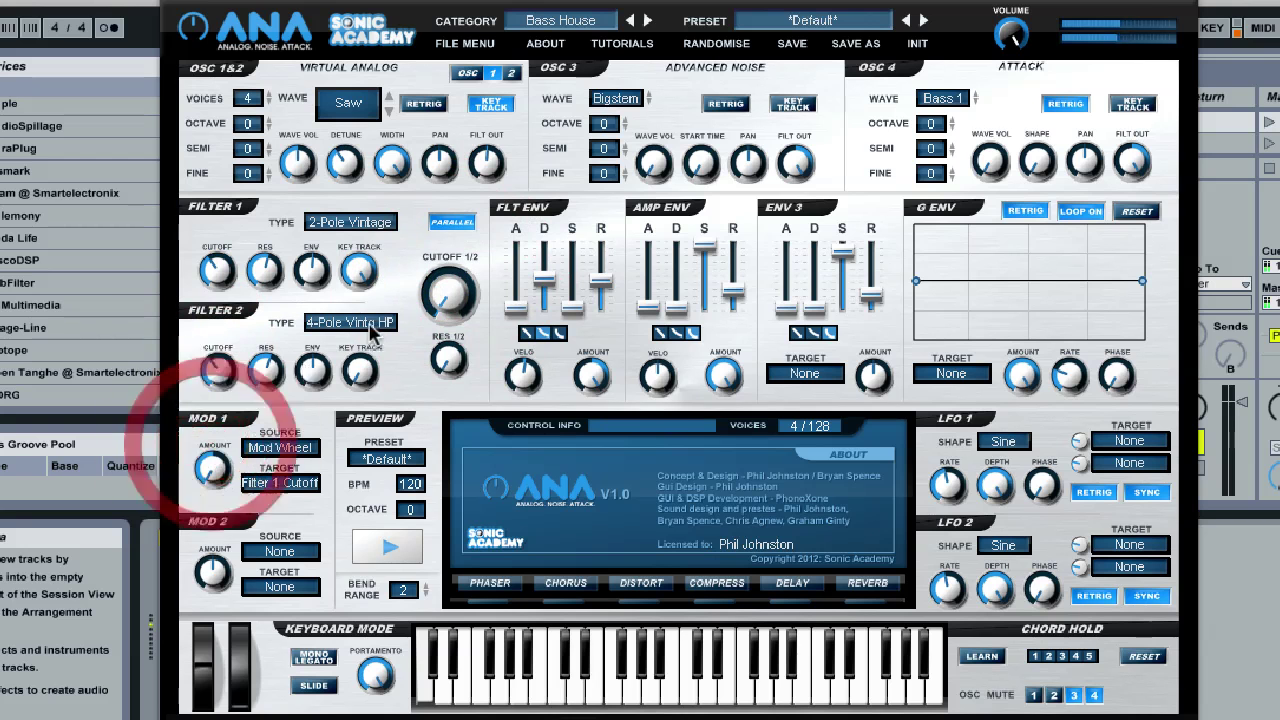
left_click_drag(450, 290, 428, 312)
Lower oscillator 1's Filt Out and switch the filter routing to Series
left_click_drag(489, 143, 482, 350)
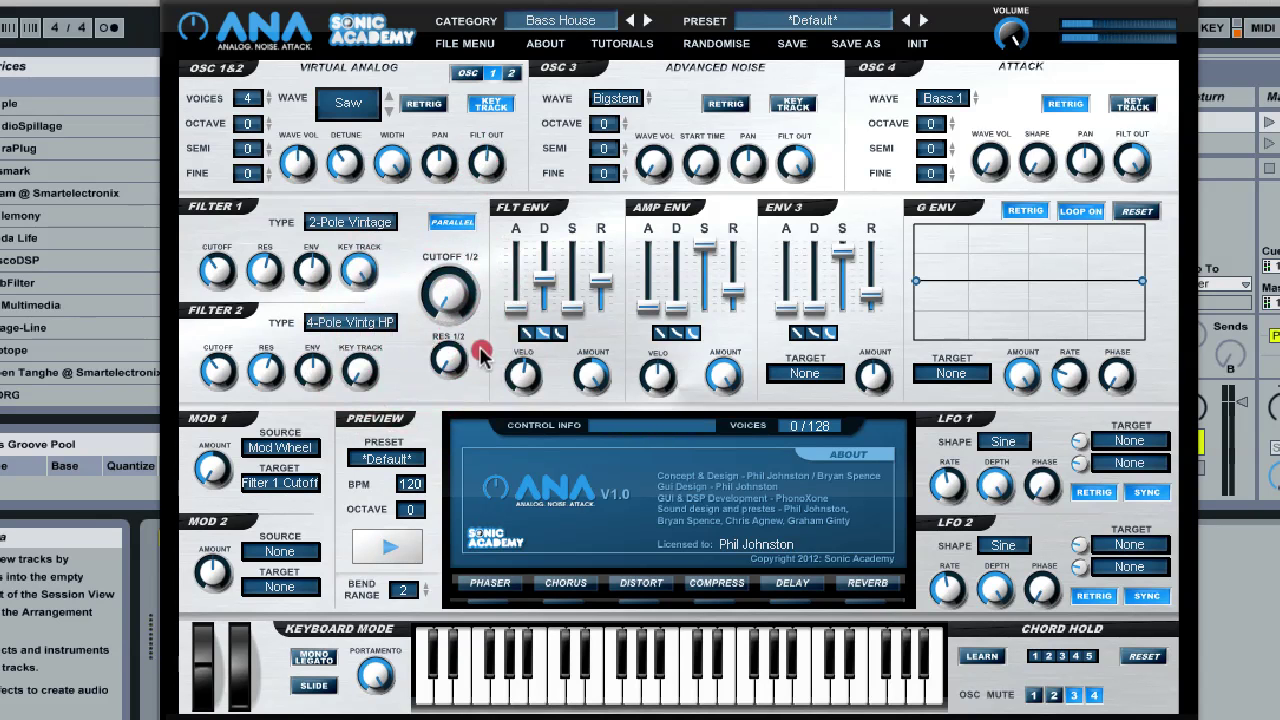
left_click_drag(488, 160, 491, 373)
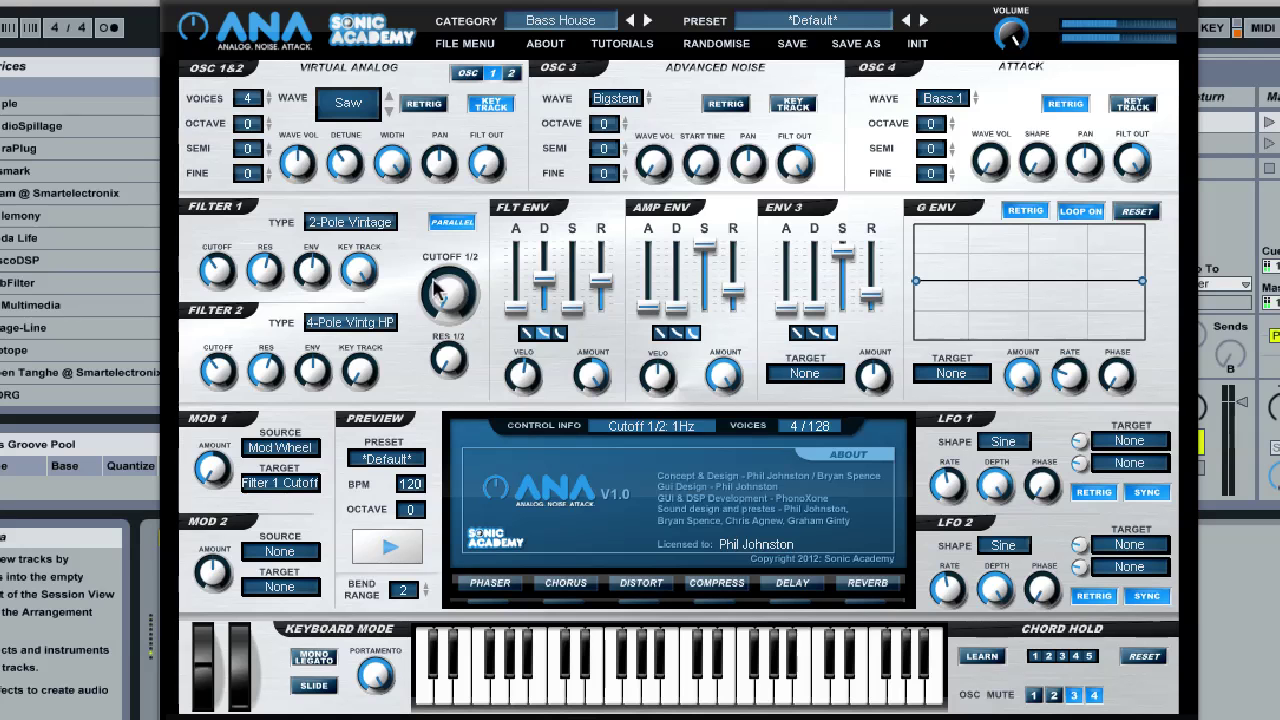
left_click(443, 226)
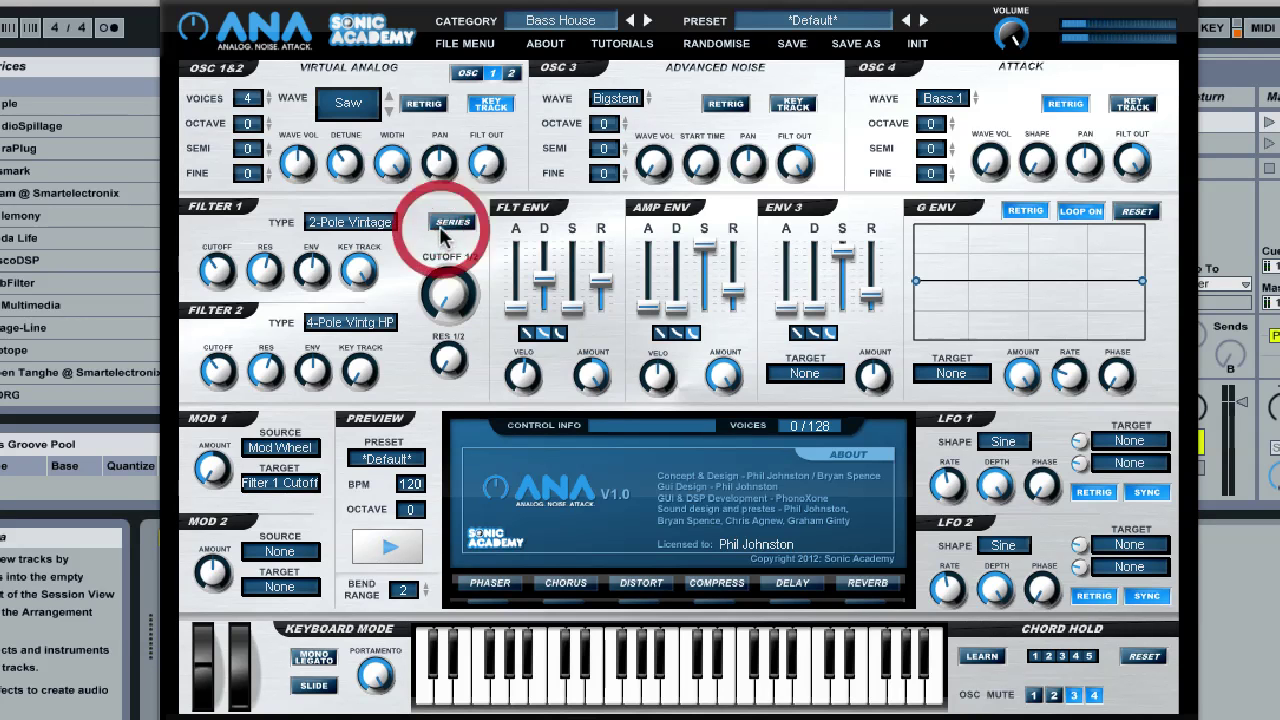
Set Filter 1's type to 2-Pole Vintage HP and Filter 2's type to 2-Pole Vintage
left_click(345, 228)
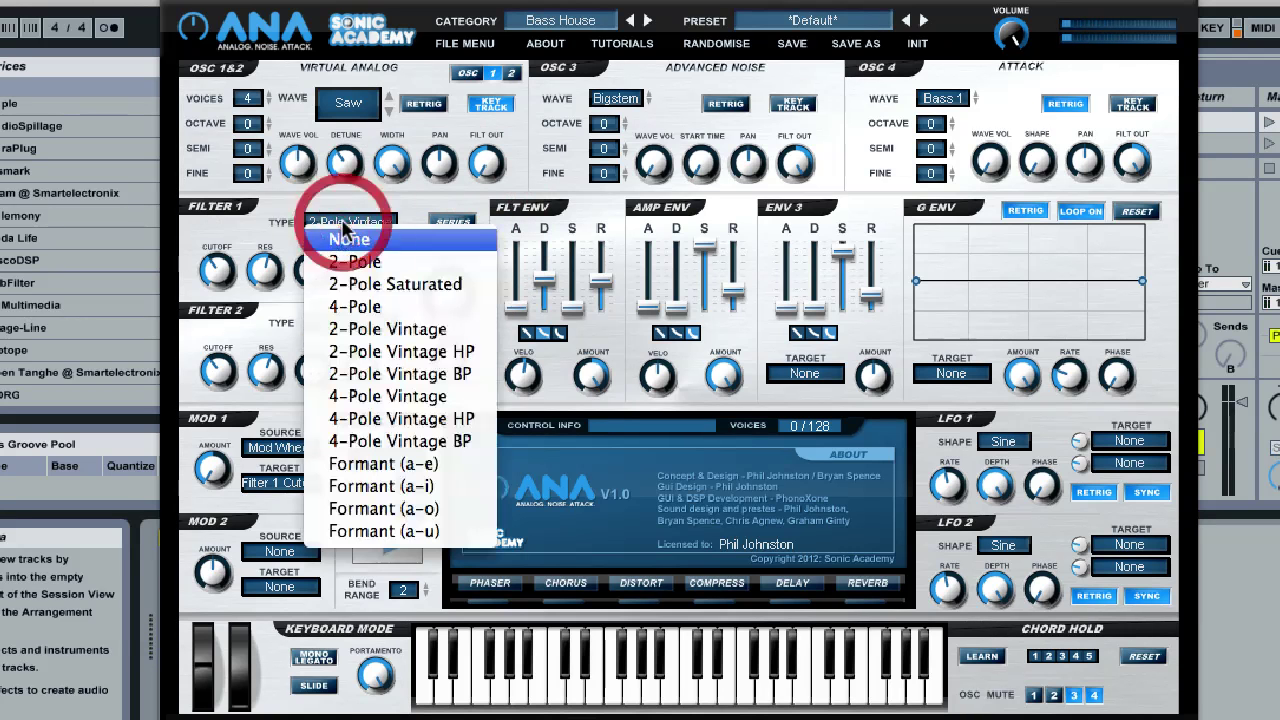
left_click(402, 352)
left_click(350, 322)
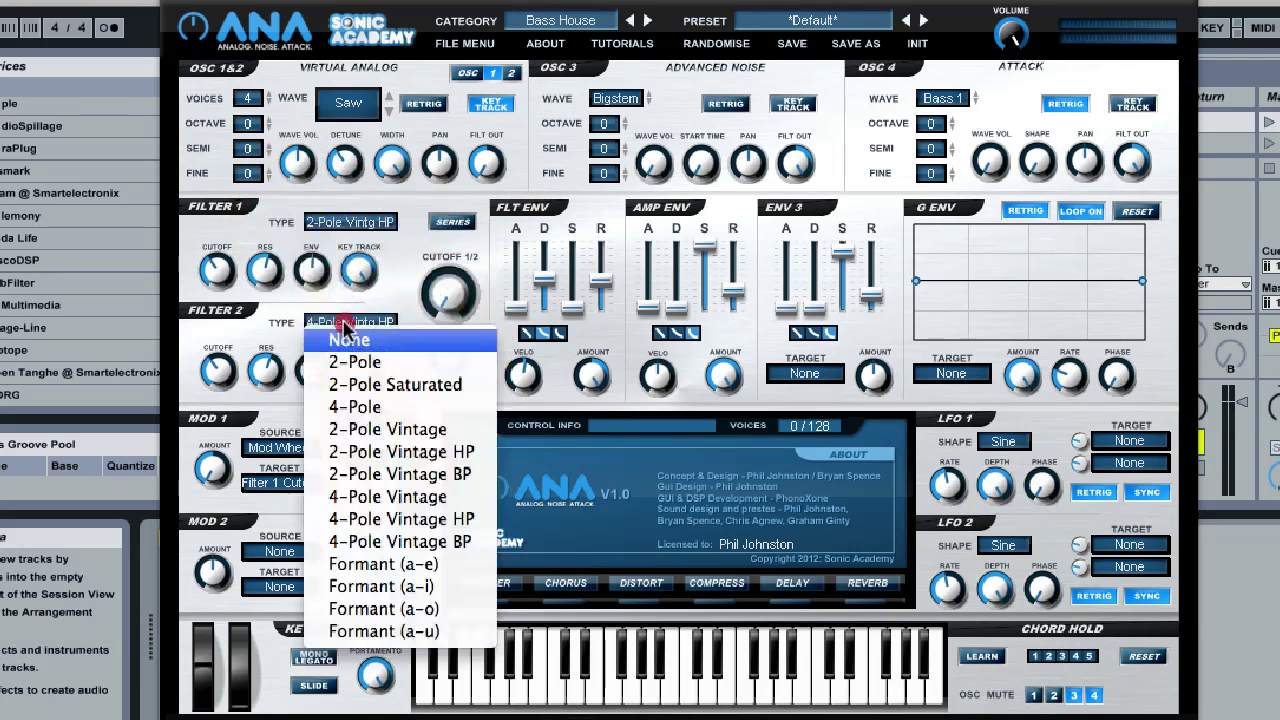
left_click(403, 437)
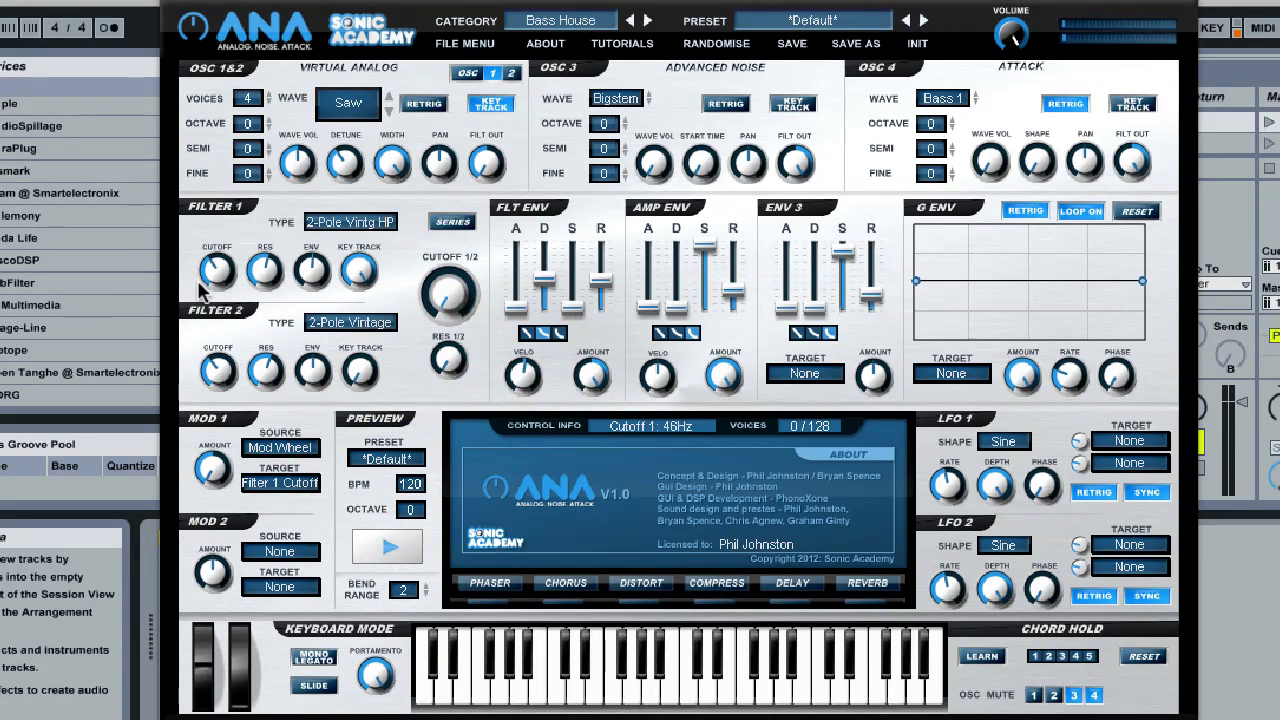
Sweep the individual cutoffs of both filters and raise their resonance
left_click(220, 372)
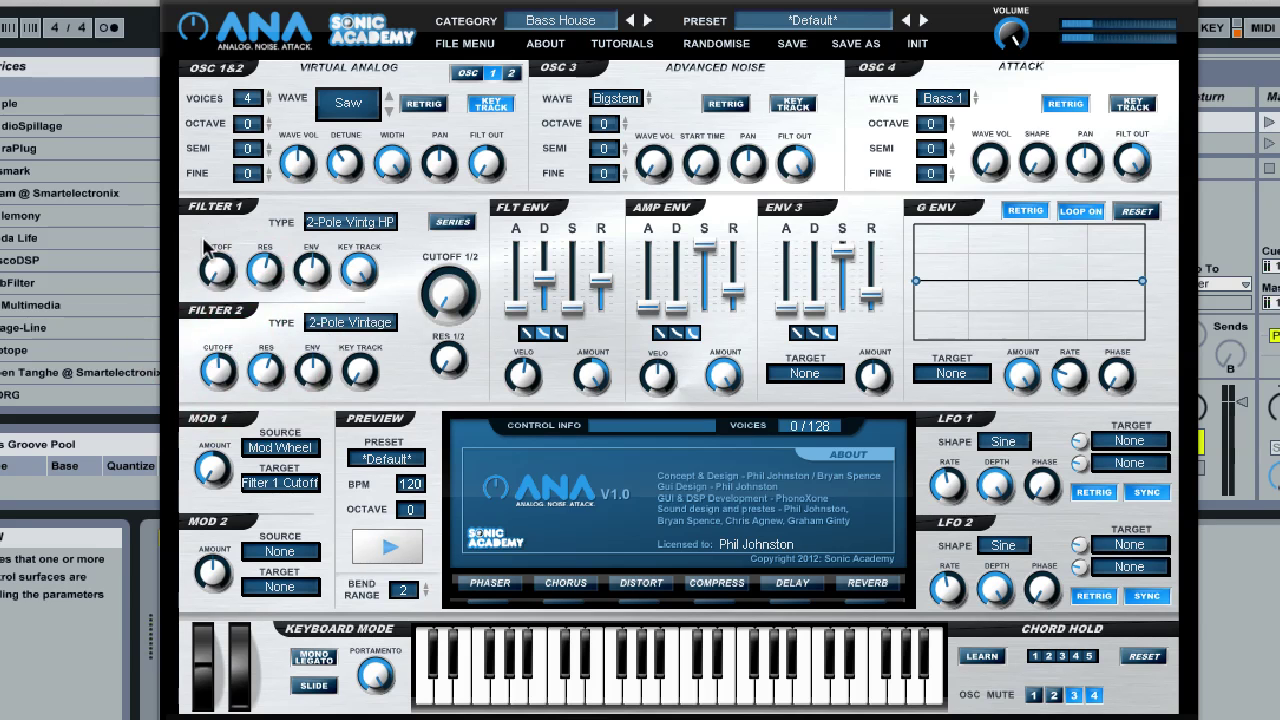
left_click_drag(205, 245, 293, 112)
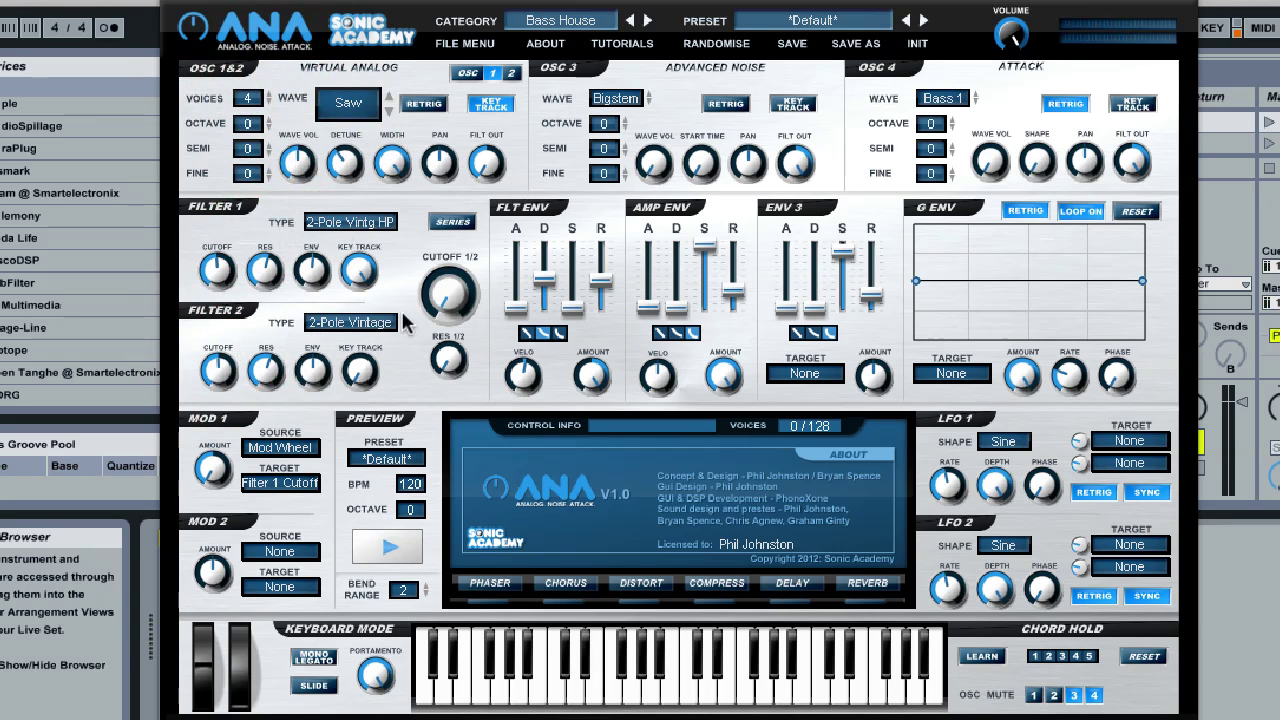
left_click_drag(207, 345, 294, 162)
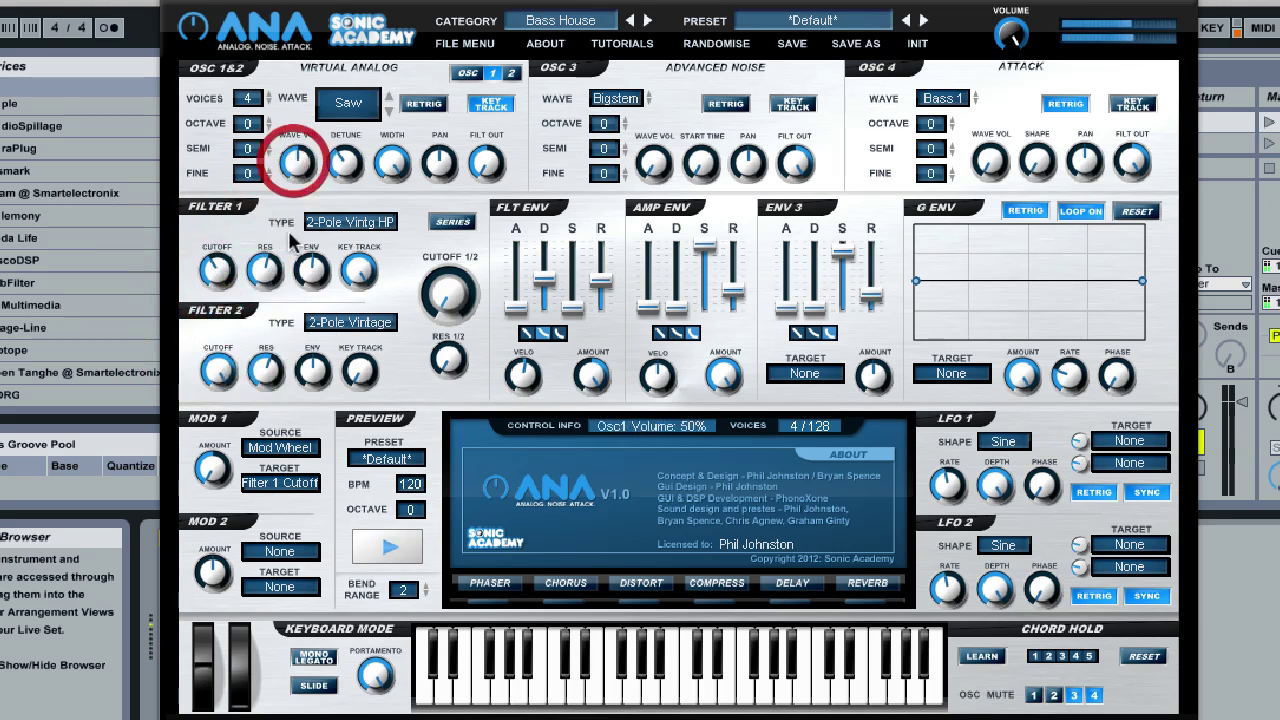
left_click_drag(270, 369, 285, 287)
left_click_drag(206, 392, 227, 458)
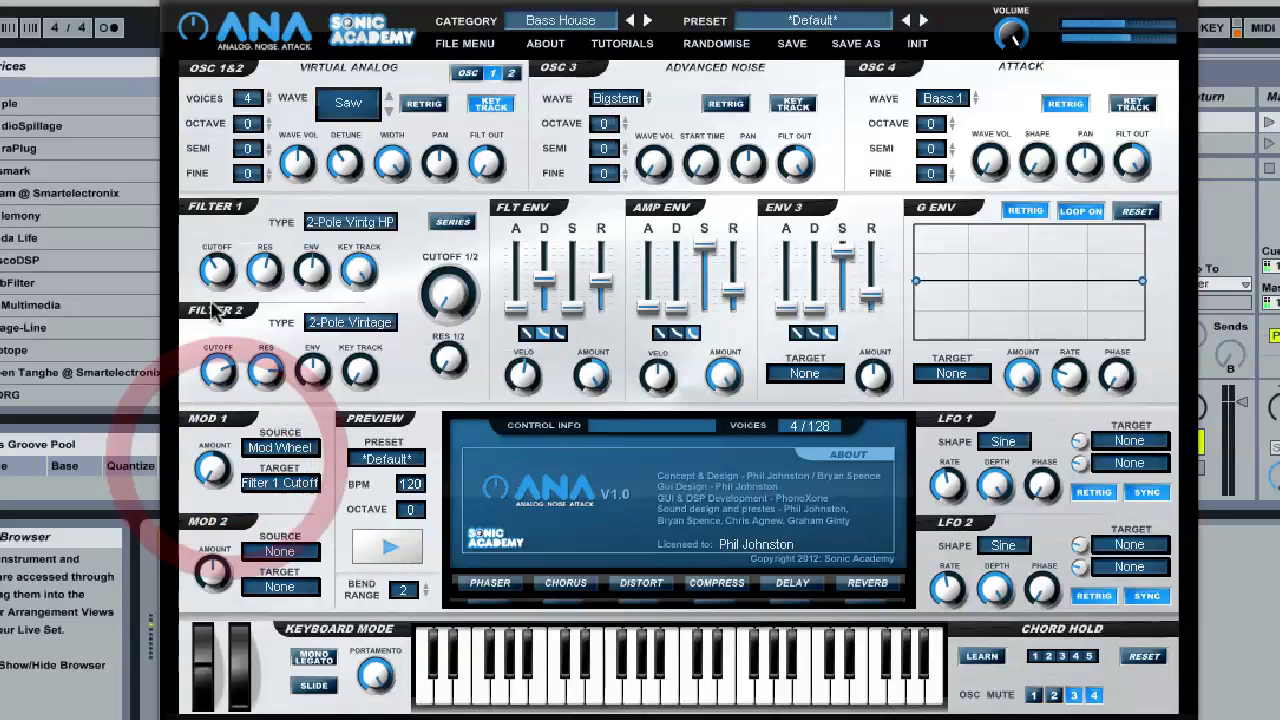
left_click_drag(217, 273, 294, 145)
left_click_drag(217, 270, 210, 442)
Sweep the combined Cutoff 1/2 and lower the individual filter cutoffs, taking Filter 1's down to about 14 Hz
left_click_drag(469, 252, 466, 310)
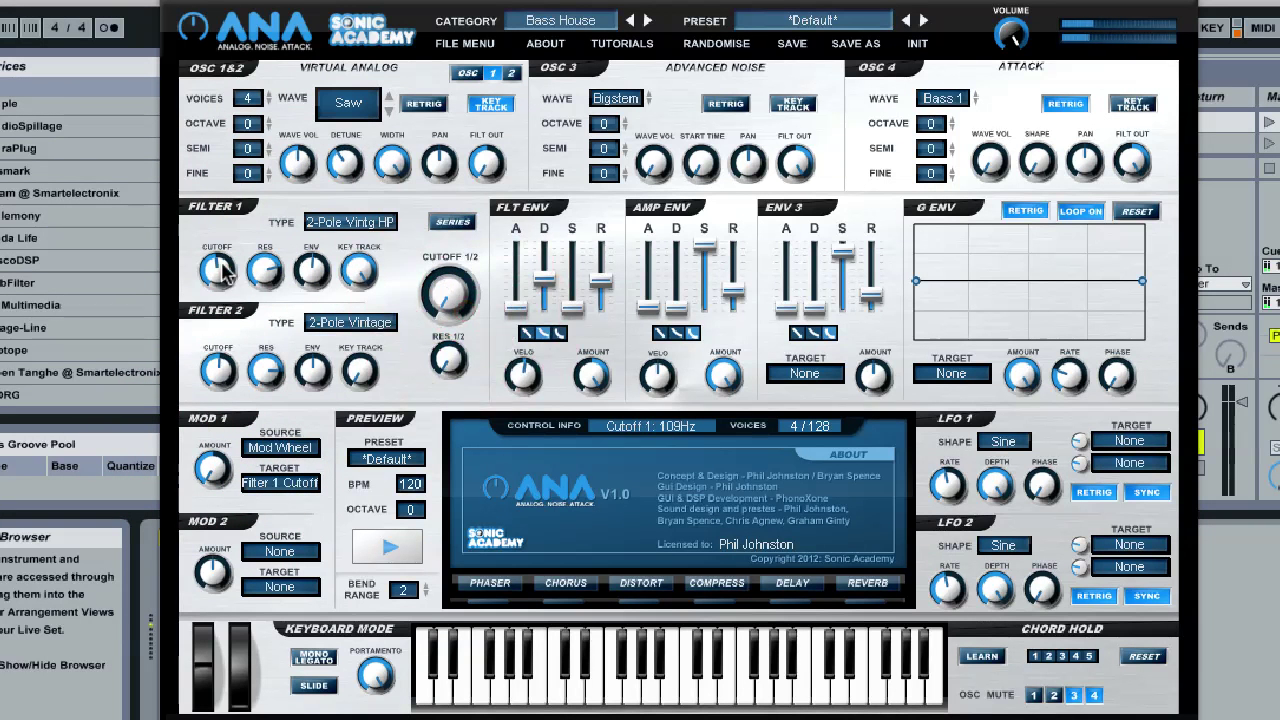
left_click_drag(221, 368, 222, 395)
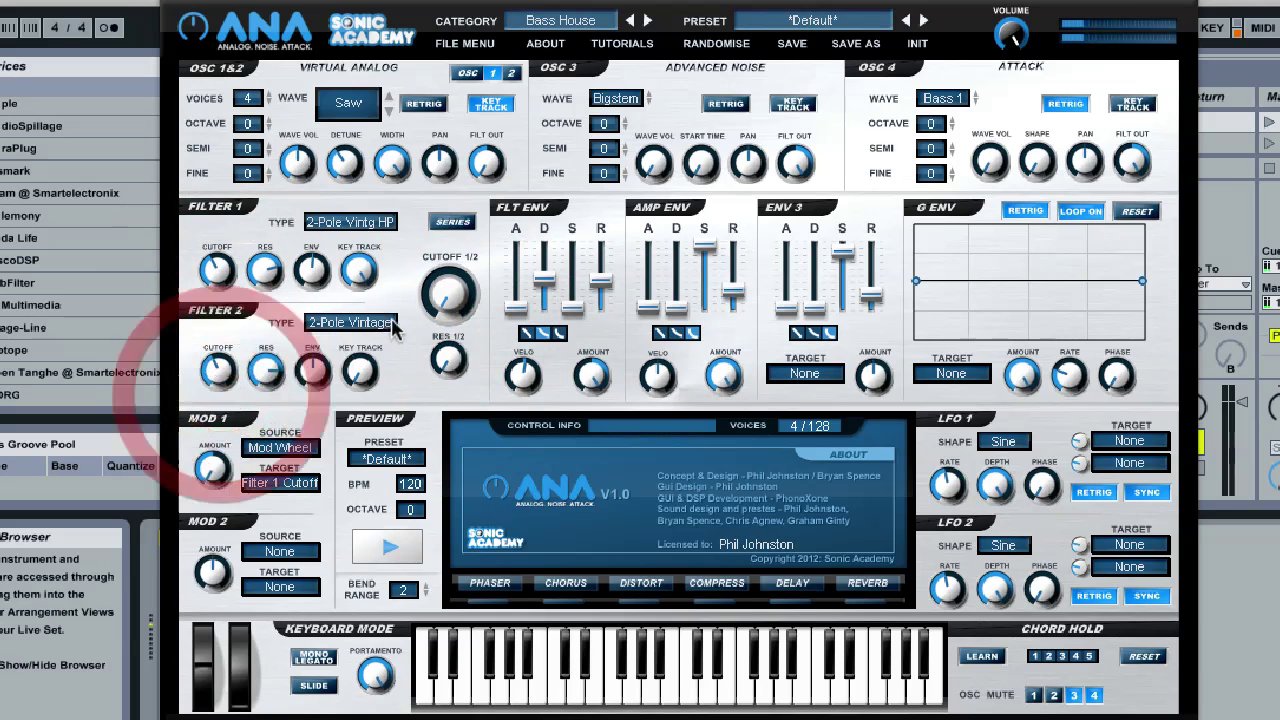
left_click_drag(467, 256, 455, 385)
left_click(219, 277)
left_click_drag(217, 310, 215, 312)
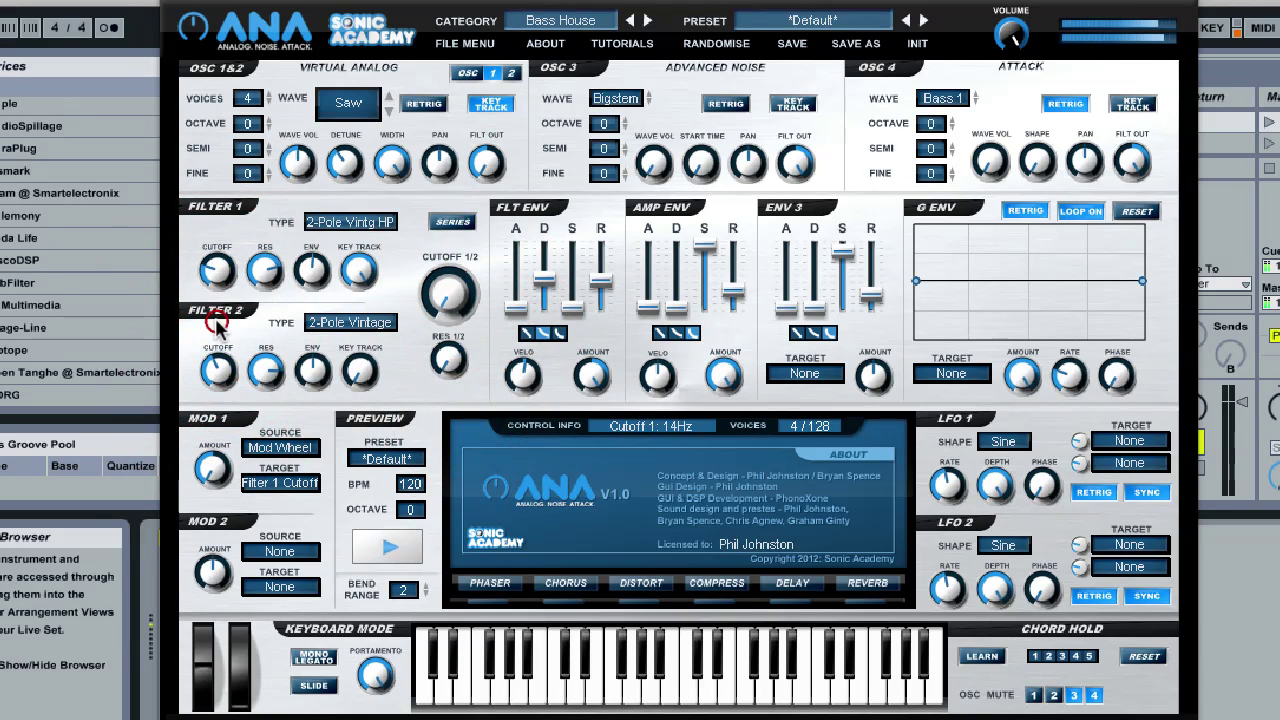
mouse_move(455, 326)
left_mouse_down()
mouse_move(450, 222)
mouse_move(478, 158)
mouse_move(552, 88)
mouse_move(467, 176)
mouse_move(432, 332)
left_mouse_up()
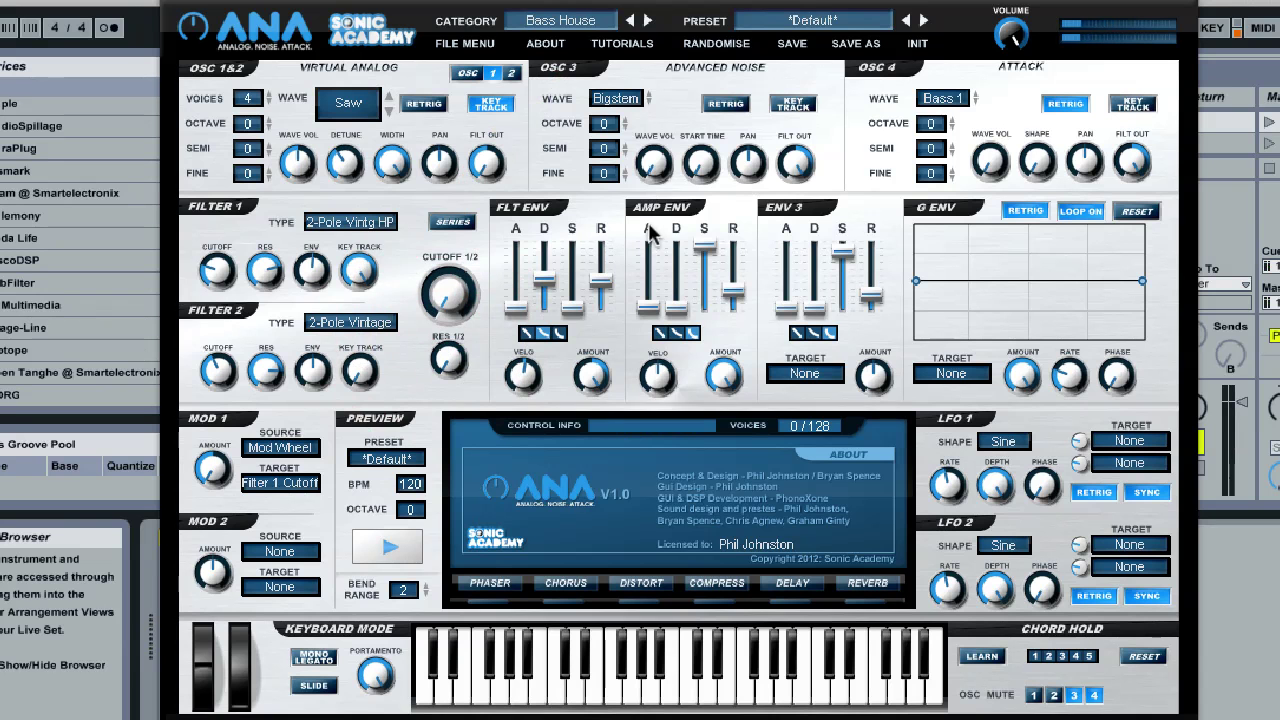
Set Filter 2's type to None and Filter 1's type to 2-Pole Vintage BP
left_click(358, 332)
left_click(343, 334)
left_click(344, 224)
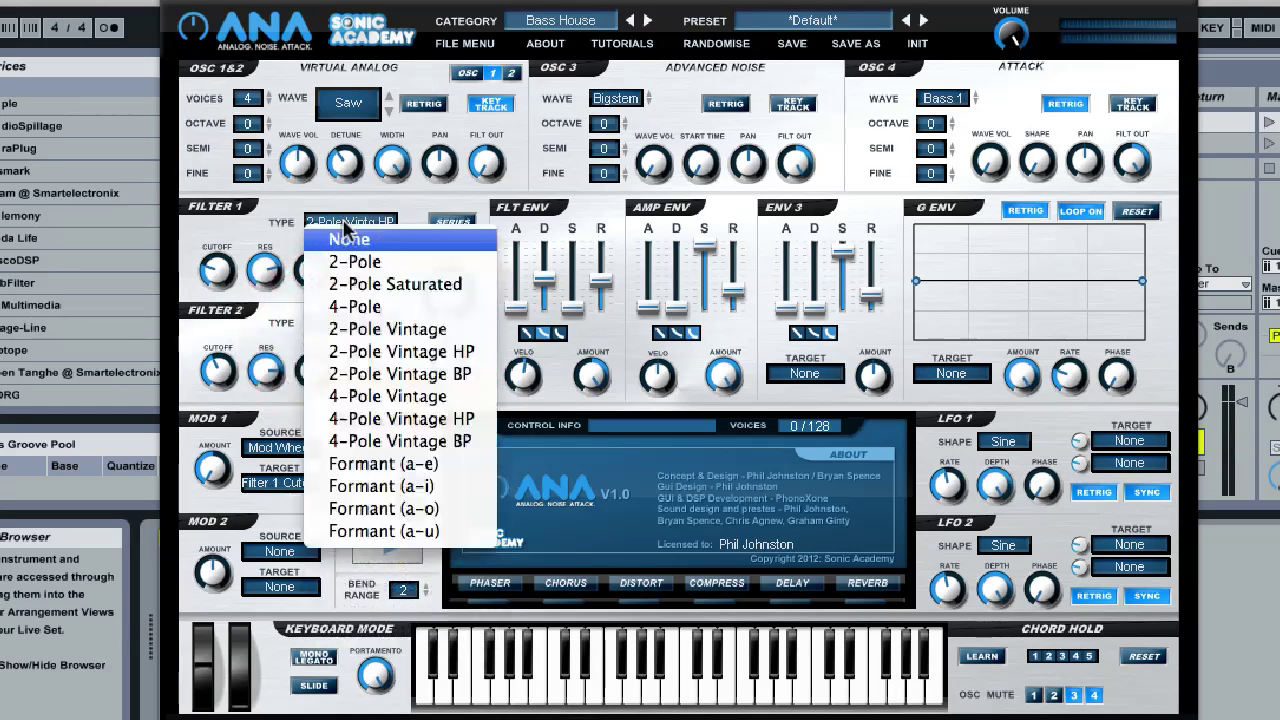
left_click(344, 375)
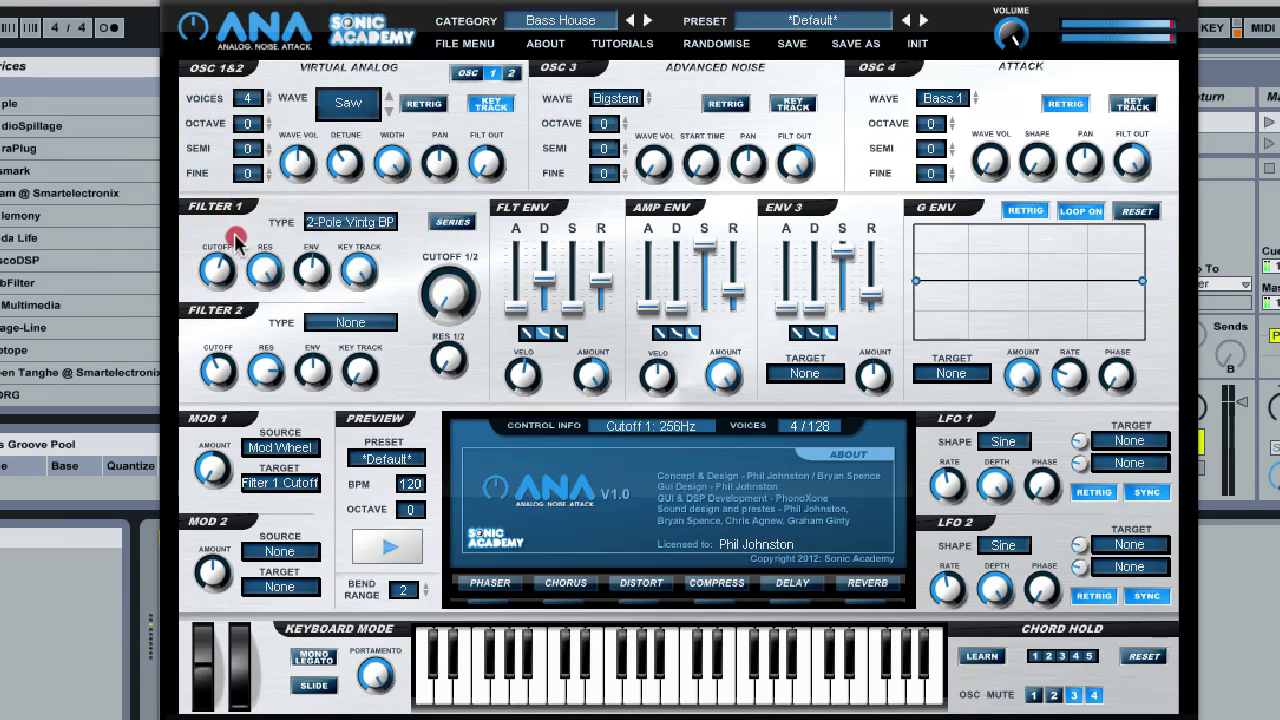
Sweep Filter 1's cutoff and adjust its resonance to try out the band-pass filter
left_click_drag(236, 241, 220, 310)
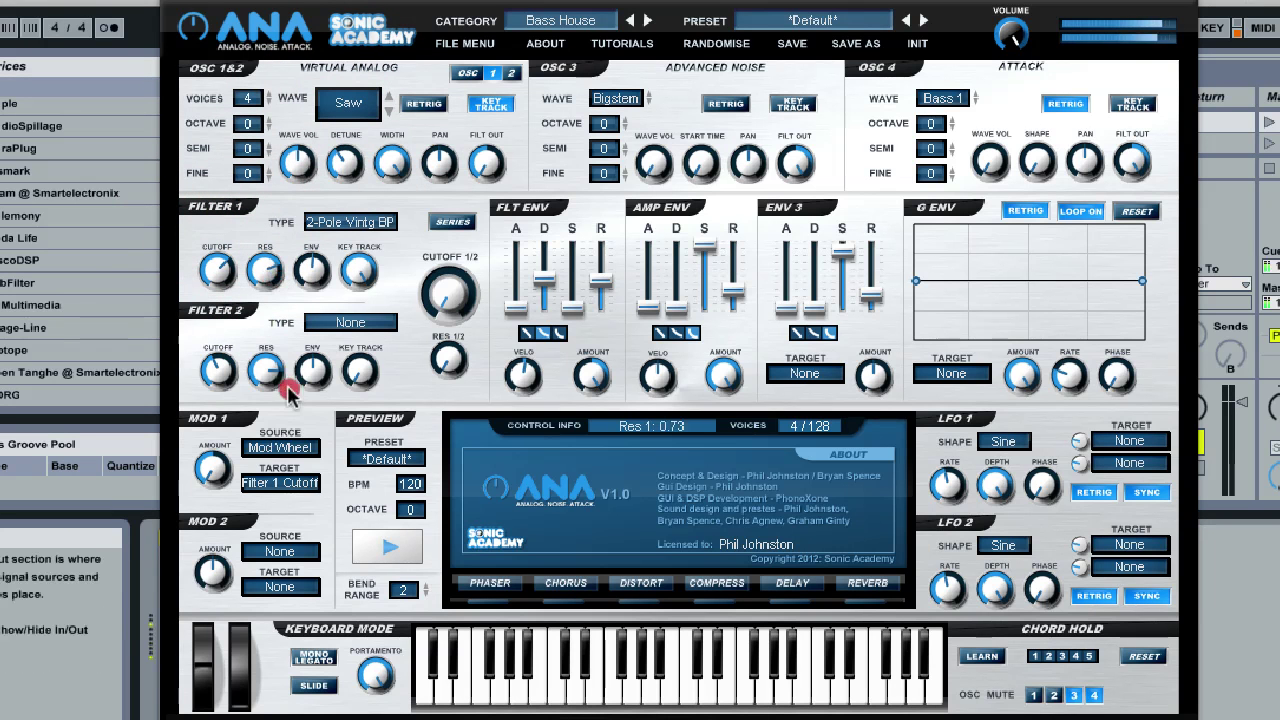
left_click_drag(222, 287, 203, 318)
left_click_drag(206, 250, 212, 205)
Set Filter 1's type to 4-Pole Vintage BP
left_click(377, 215)
left_click(355, 220)
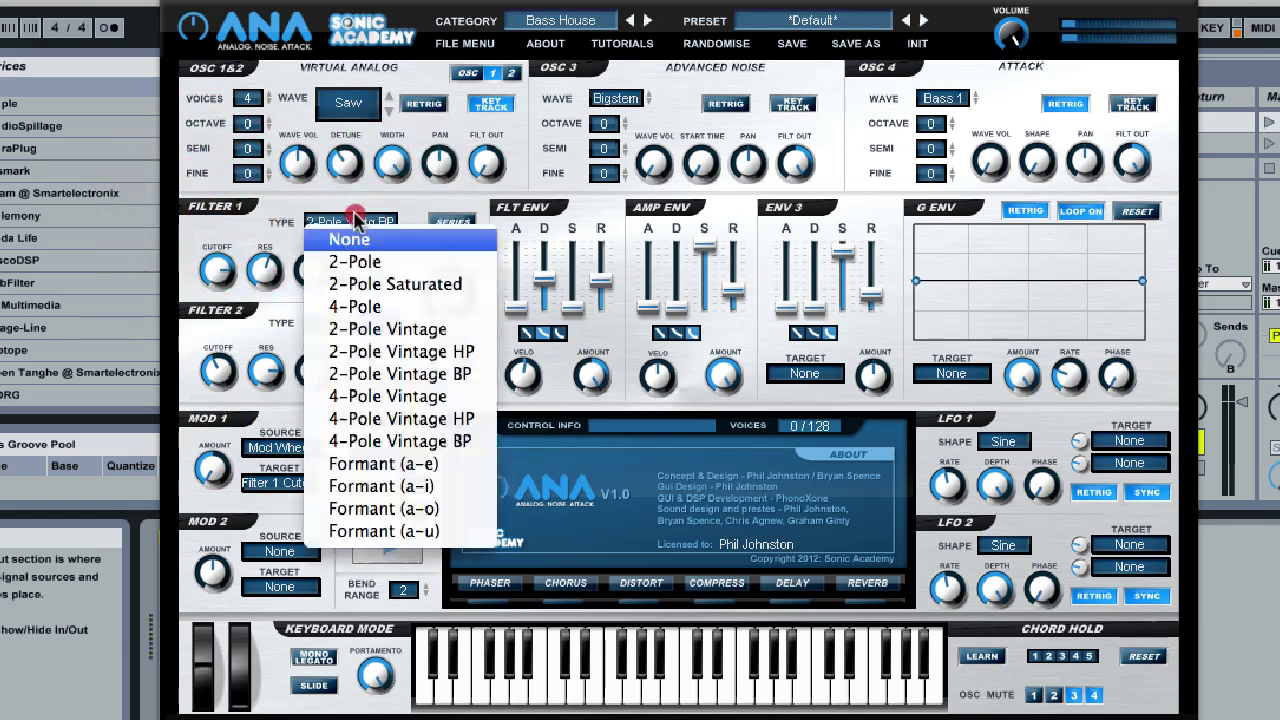
left_click(428, 441)
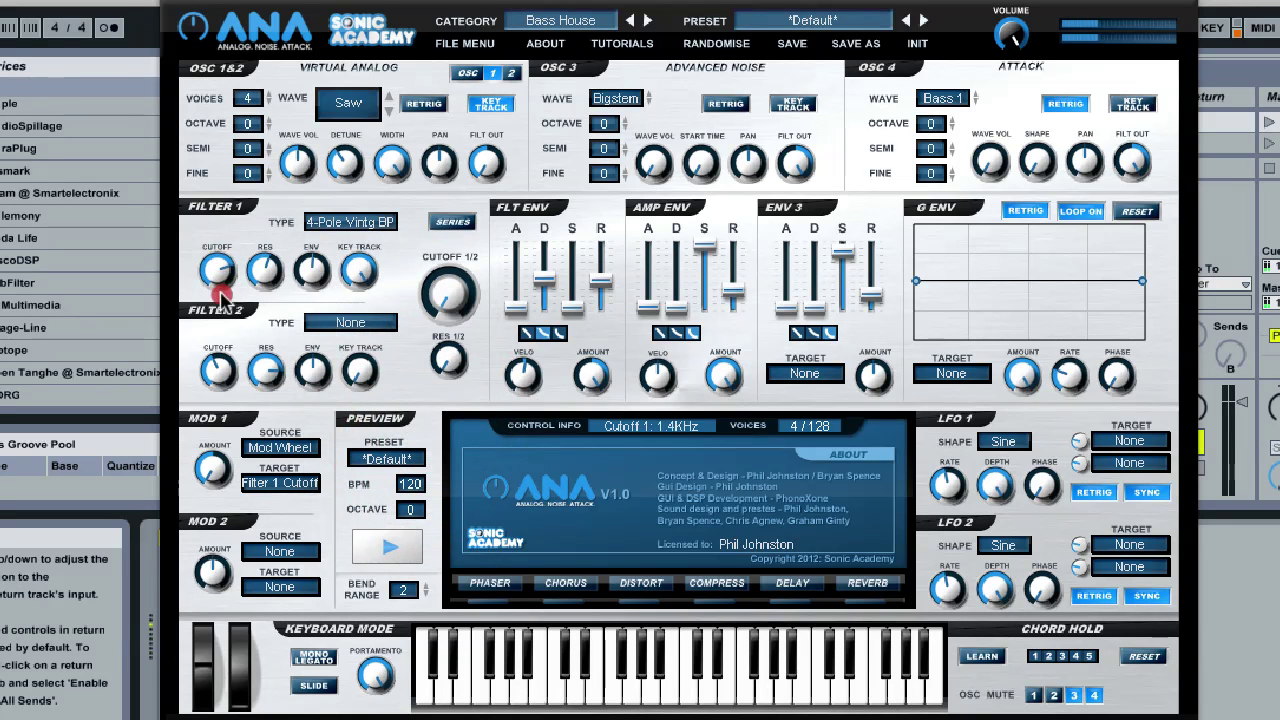
Sweep Filter 1's cutoff through the 4-Pole Vintage BP filter, bringing it down to about 184 Hz, and adjust the combined Cutoff 1/2
left_click_drag(222, 296, 217, 386)
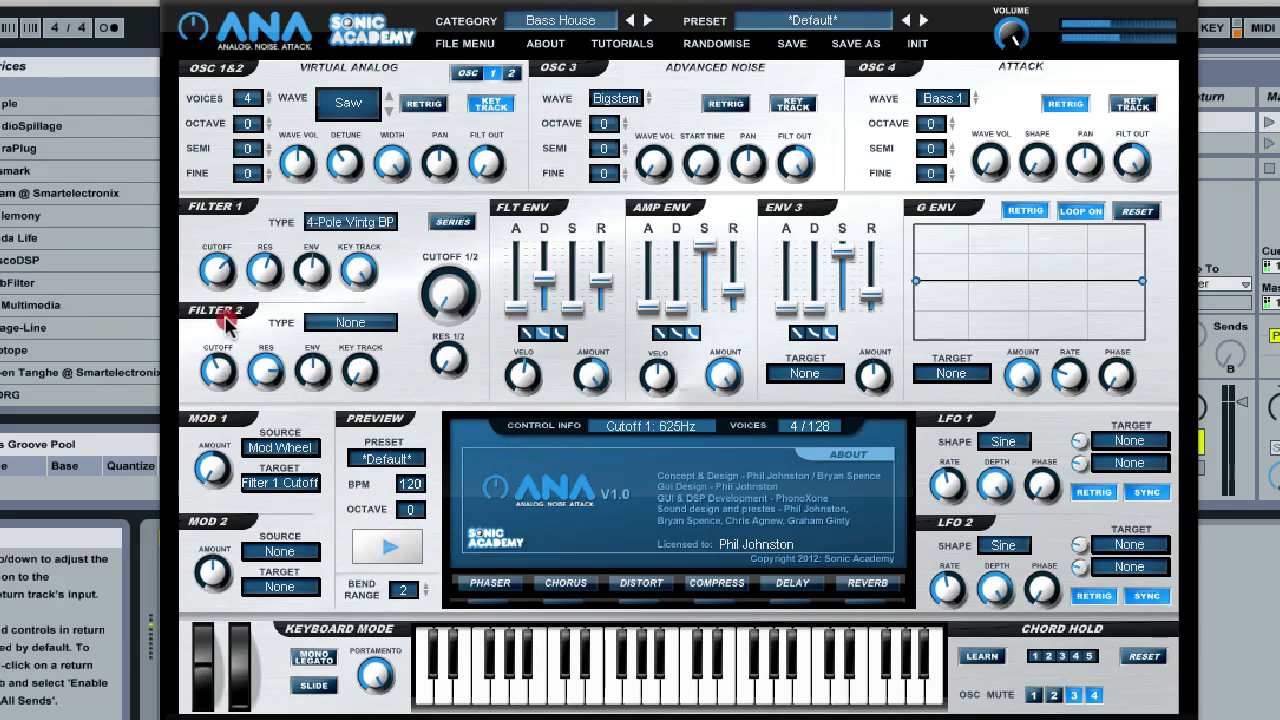
mouse_move(228, 322)
left_mouse_down()
mouse_move(253, 283)
mouse_move(240, 344)
left_mouse_up()
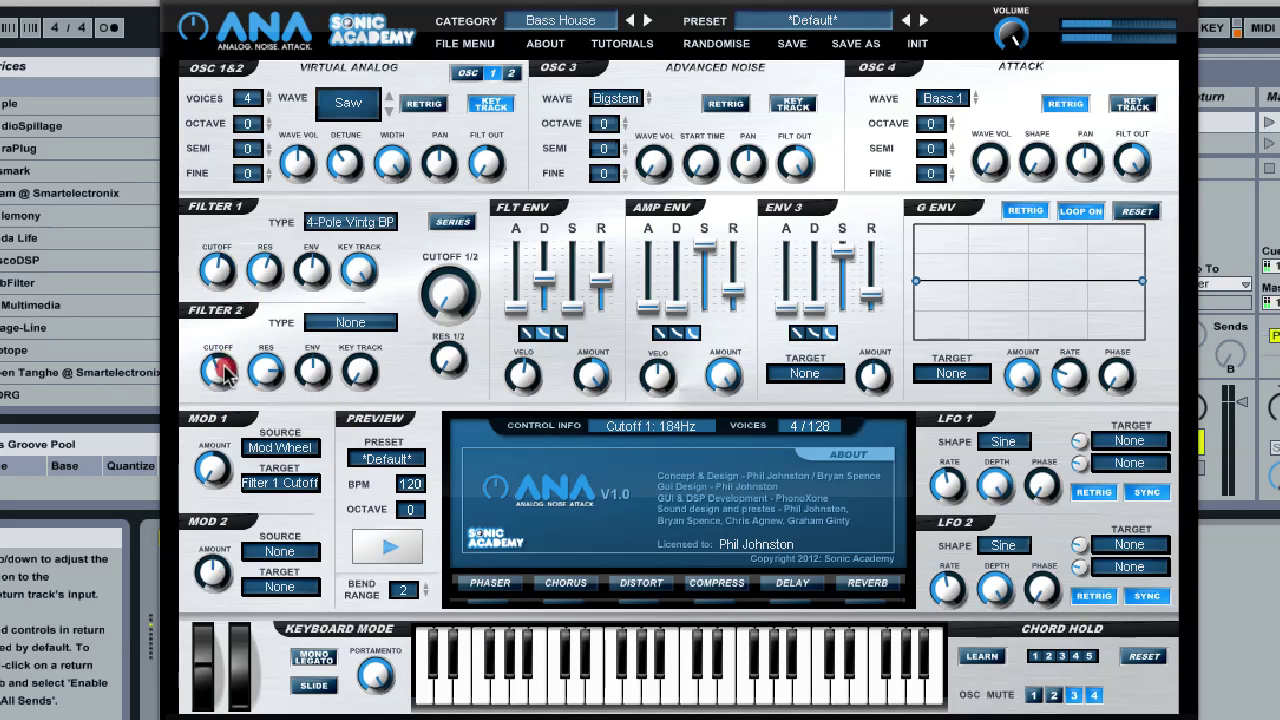
left_click_drag(226, 373, 210, 410)
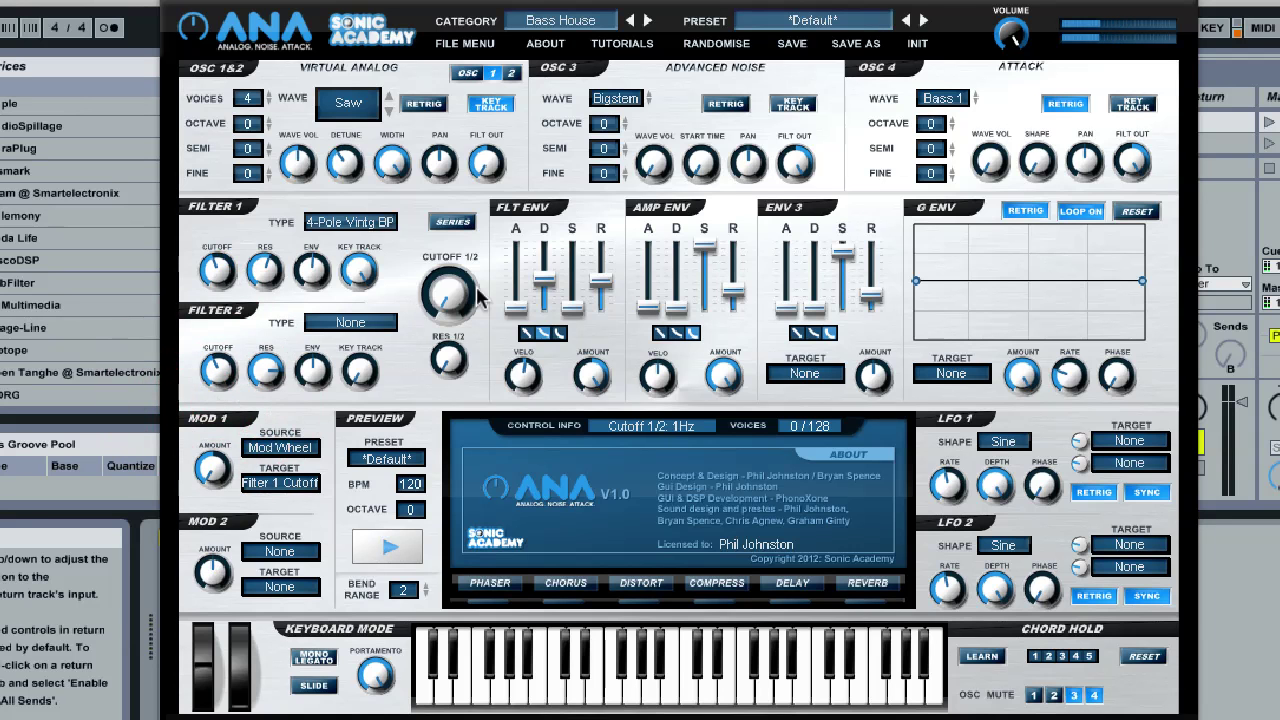
mouse_move(478, 295)
left_mouse_down()
mouse_move(471, 136)
mouse_move(453, 215)
mouse_move(462, 302)
left_mouse_up()
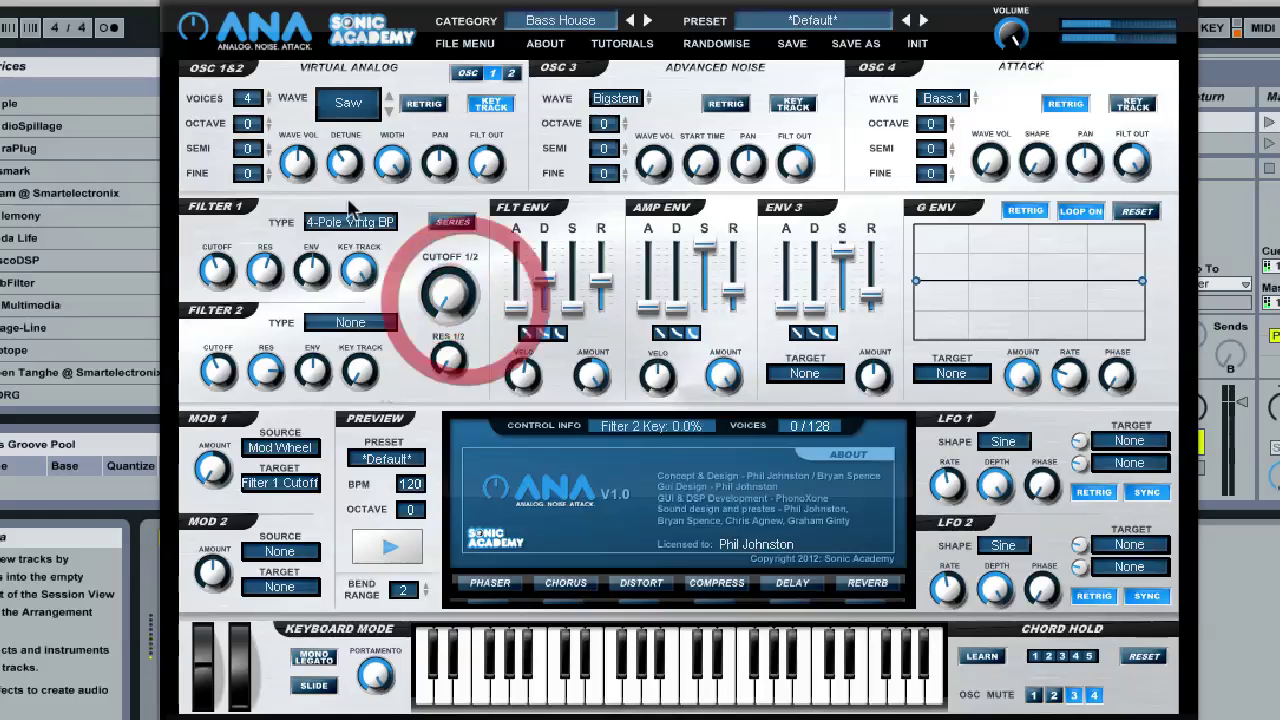
Set Filter 1's type to 2-Pole and adjust its envelope amount together with the combined Cutoff 1/2
left_click(350, 221)
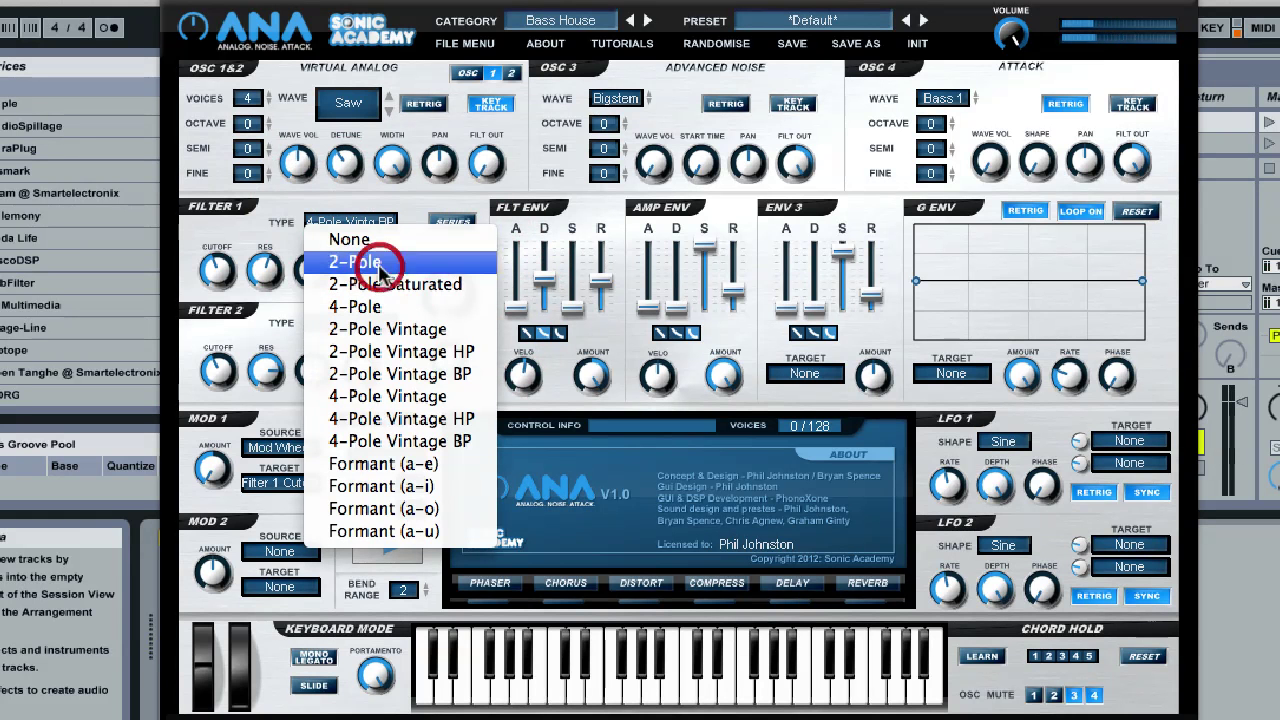
left_click(379, 264)
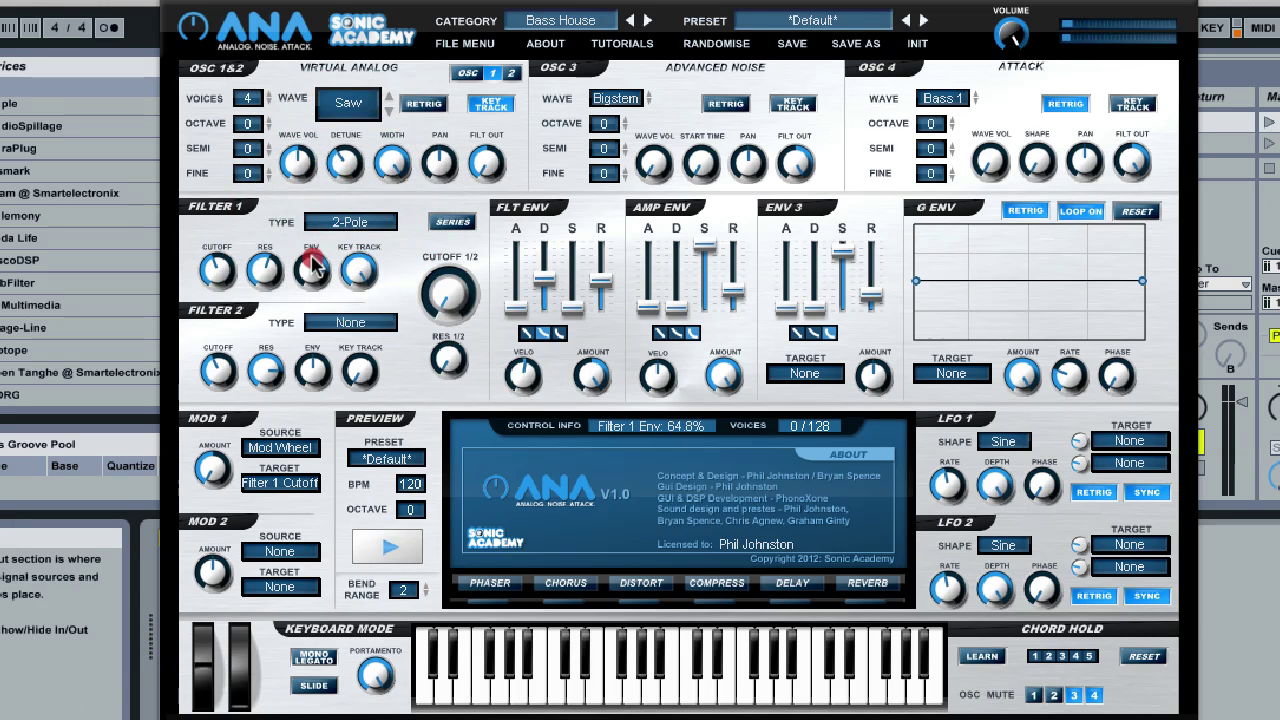
left_click_drag(312, 256, 322, 213)
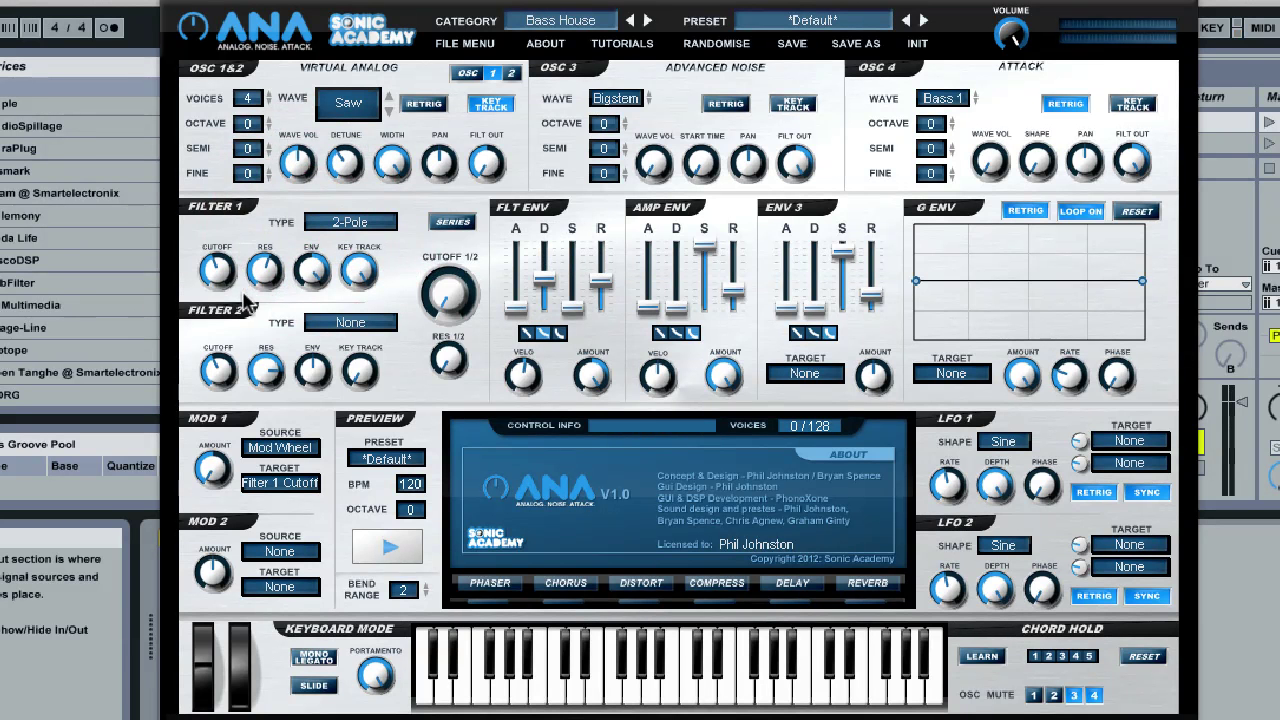
left_click(452, 226)
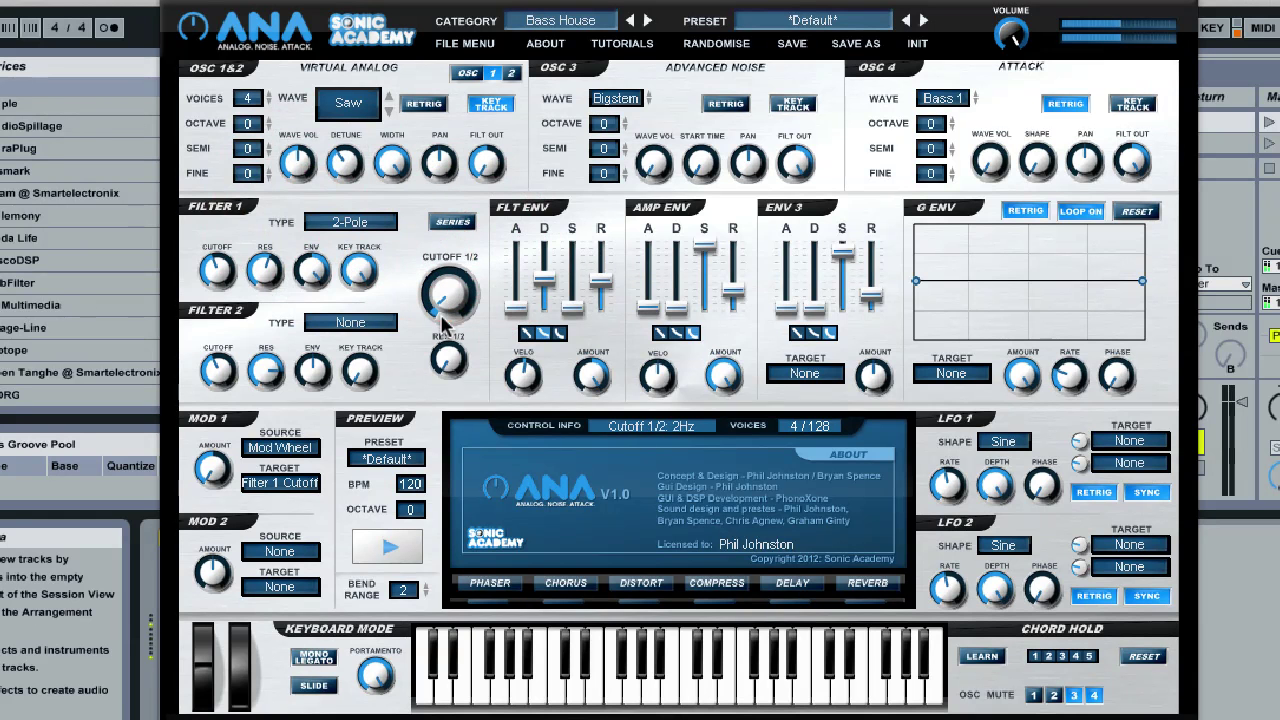
left_click(335, 345)
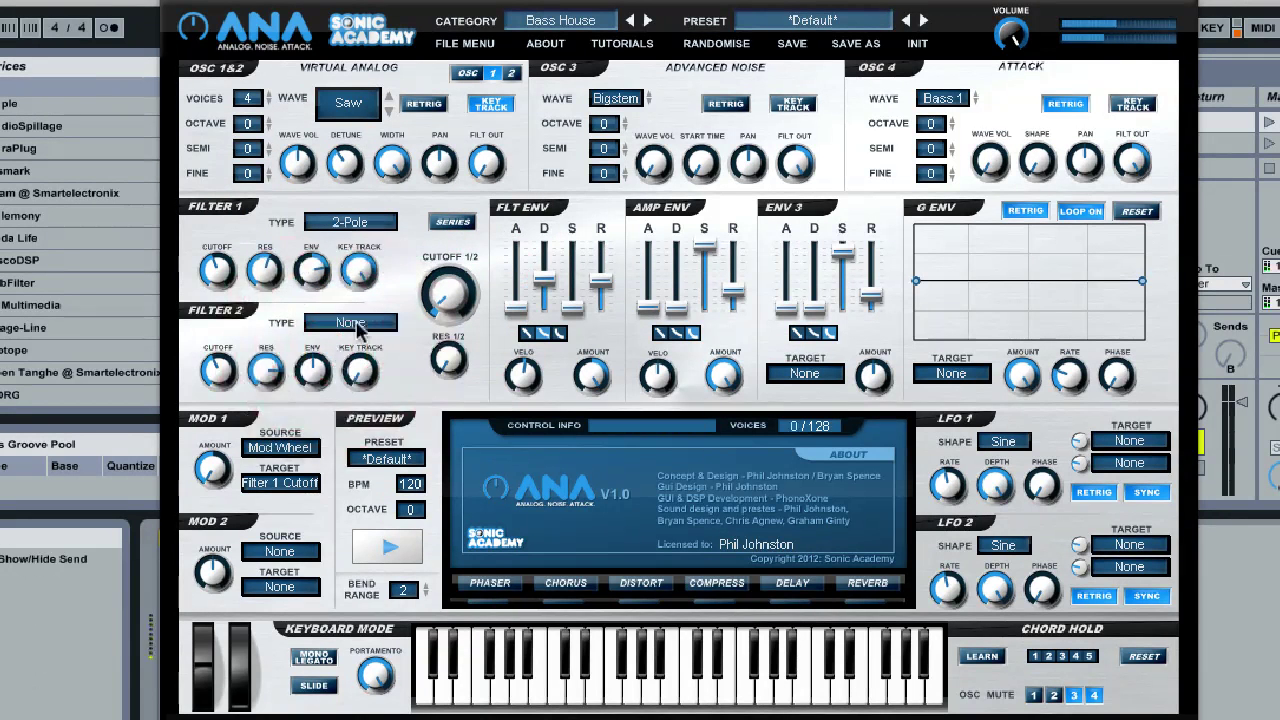
Set Filter 2's type to 4-Pole Vintage BP and its envelope amount to about 66%
left_click(350, 322)
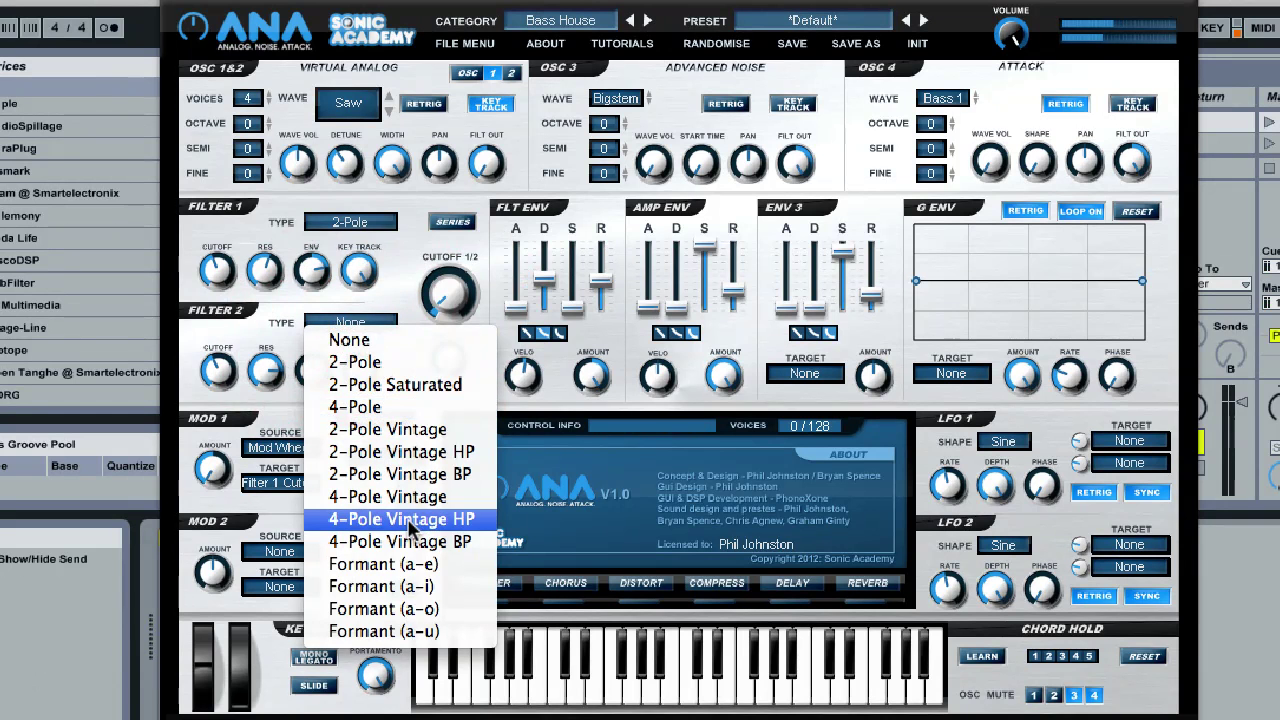
left_click(405, 541)
left_click(352, 262)
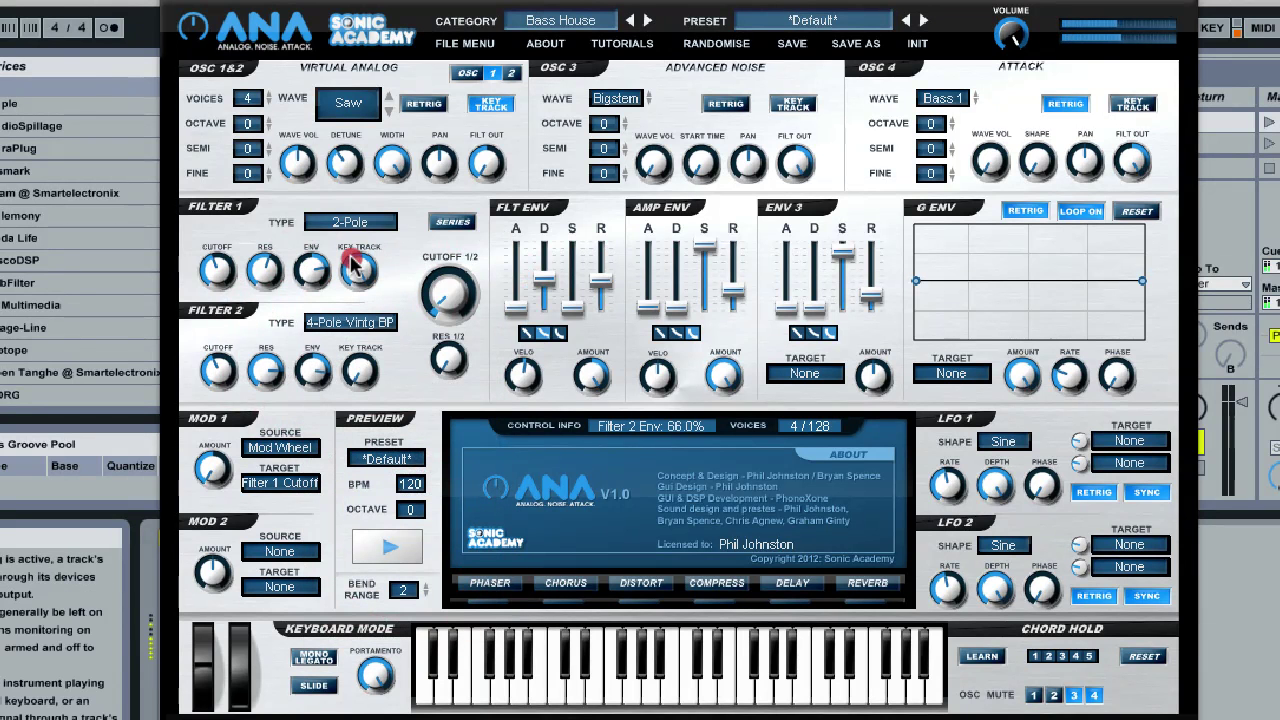
left_click_drag(460, 302, 486, 309)
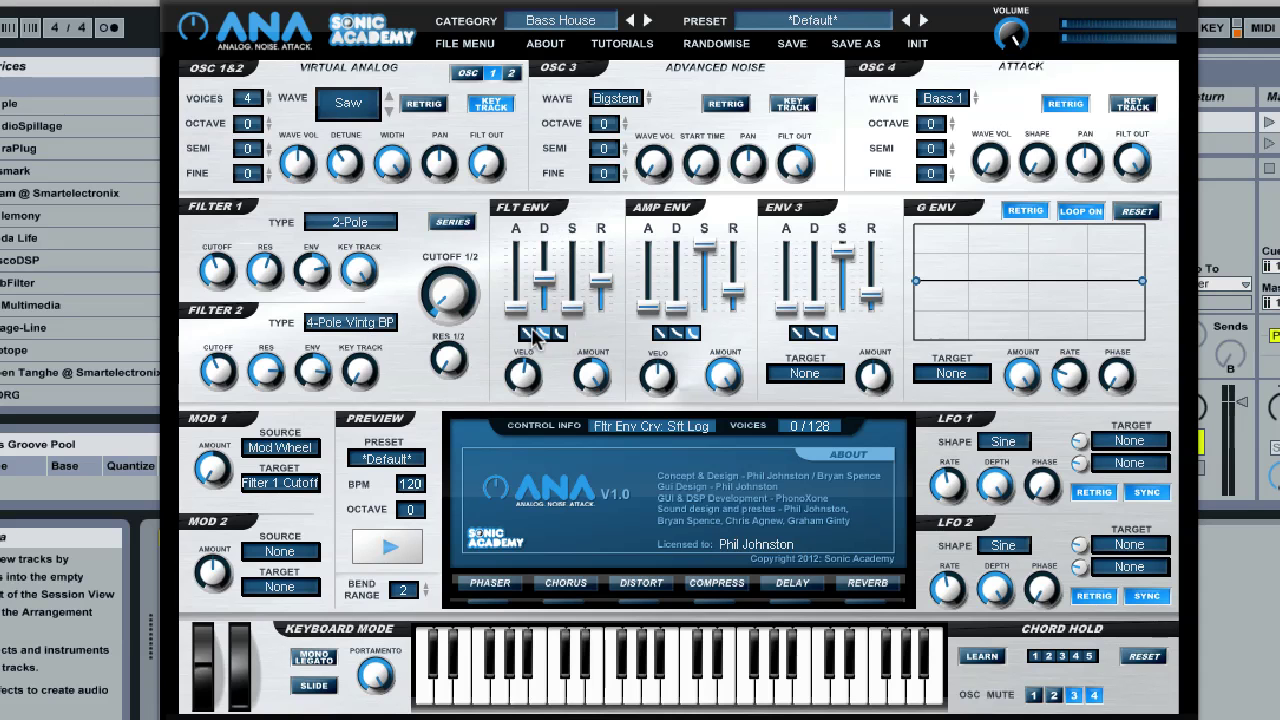
Adjust the filter envelope's attack to 1 ms along with its decay, and try out its different curve shapes
mouse_move(517, 306)
left_mouse_down()
mouse_move(528, 251)
mouse_move(517, 325)
left_mouse_up()
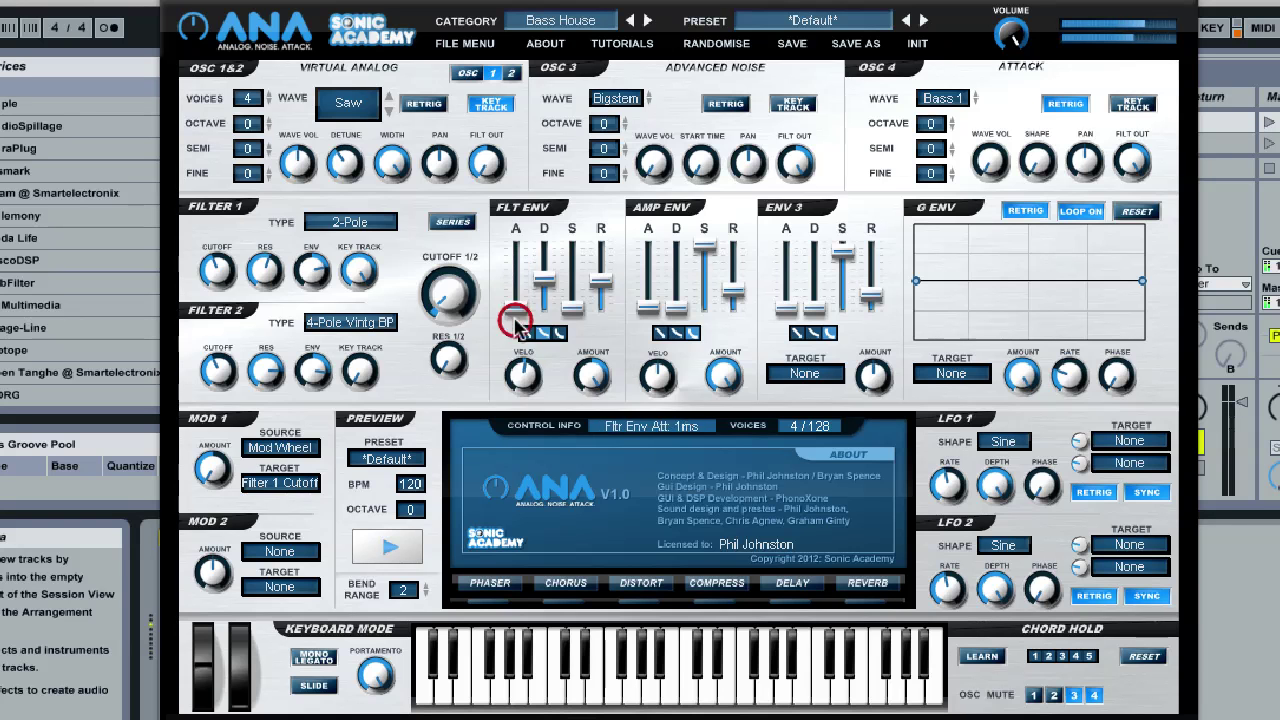
left_click_drag(544, 278, 583, 315)
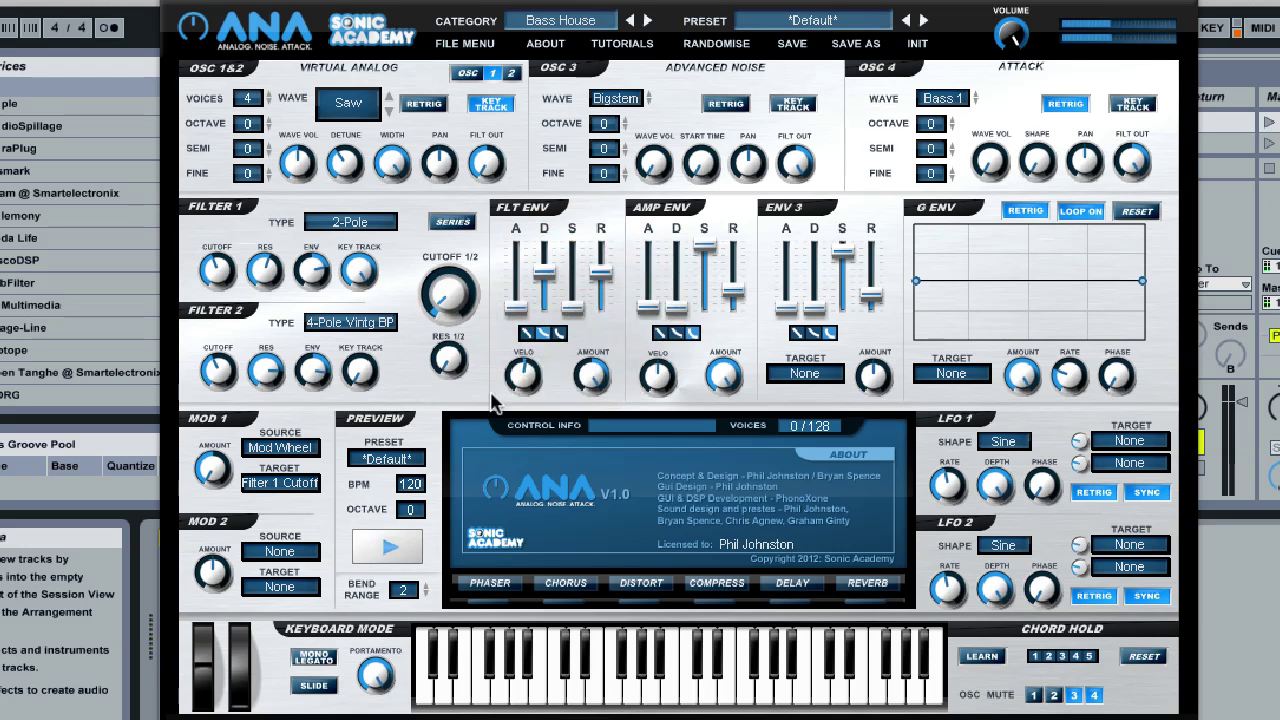
left_click(546, 334)
left_click(561, 334)
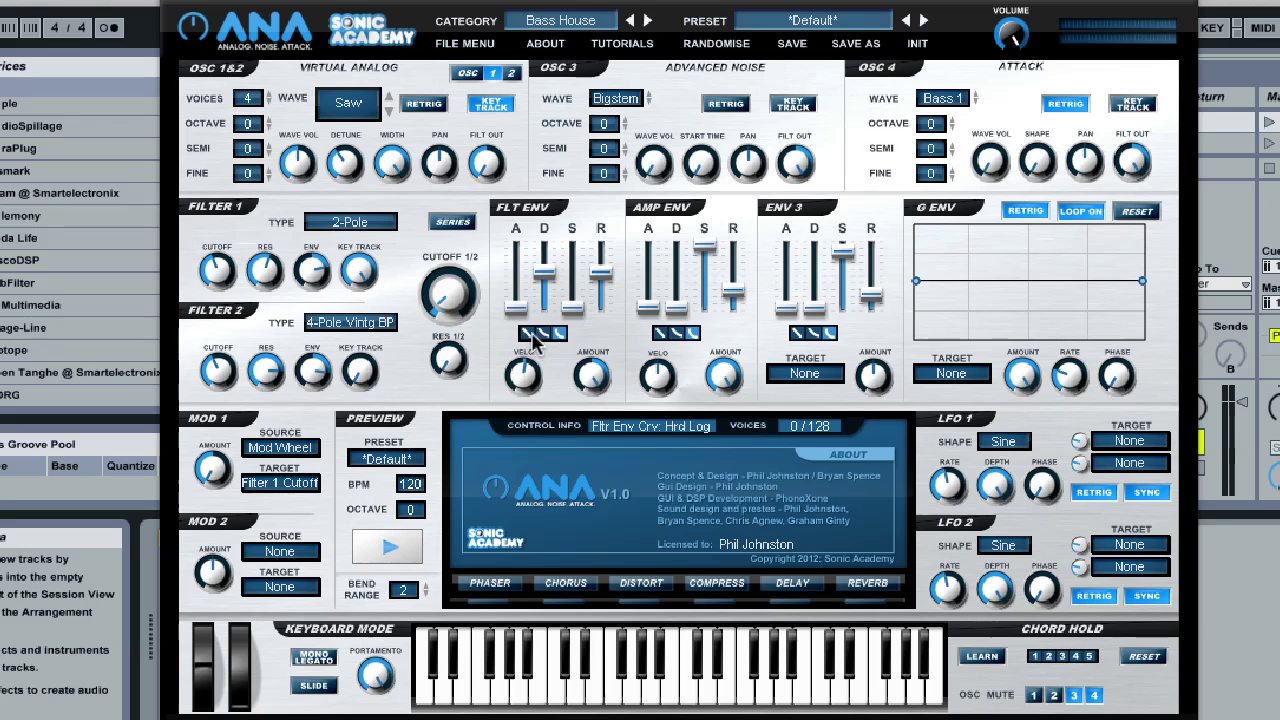
left_click(530, 334)
left_click(544, 334)
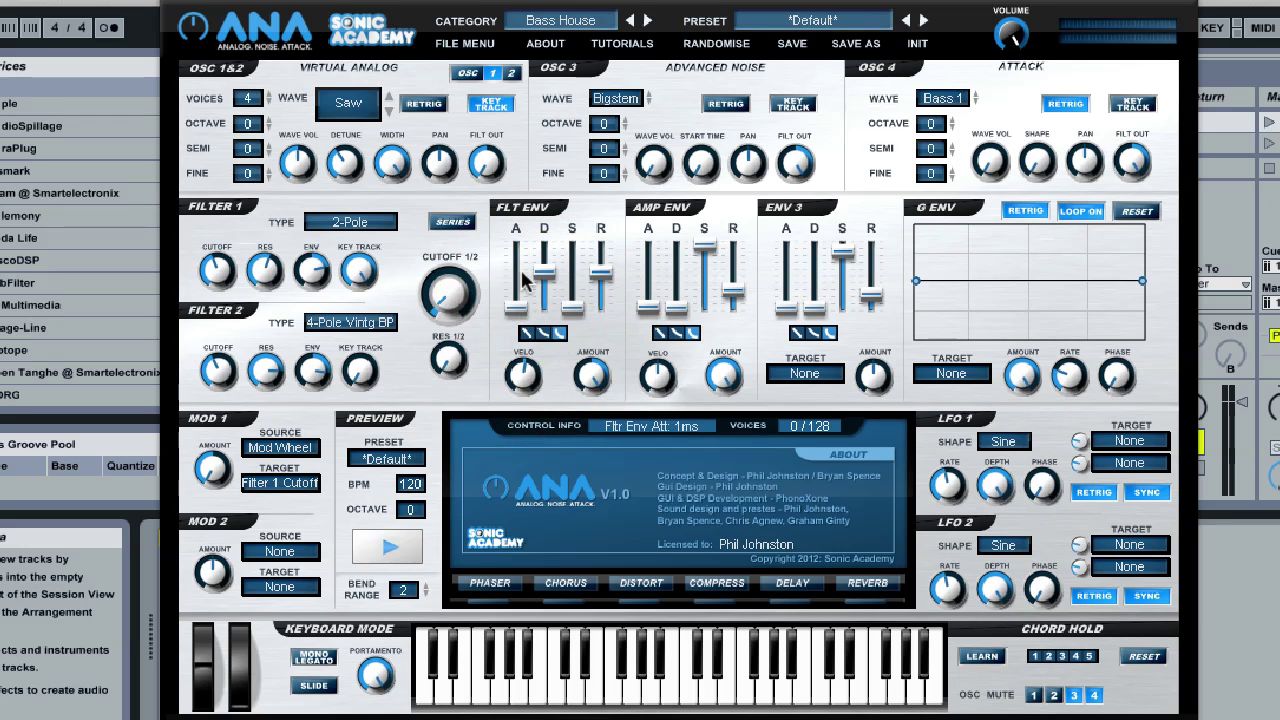
Shorten the filter envelope's decay to about 55 ms and raise Filter 1's envelope amount
mouse_move(546, 285)
left_mouse_down()
mouse_move(543, 262)
mouse_move(546, 292)
left_mouse_up()
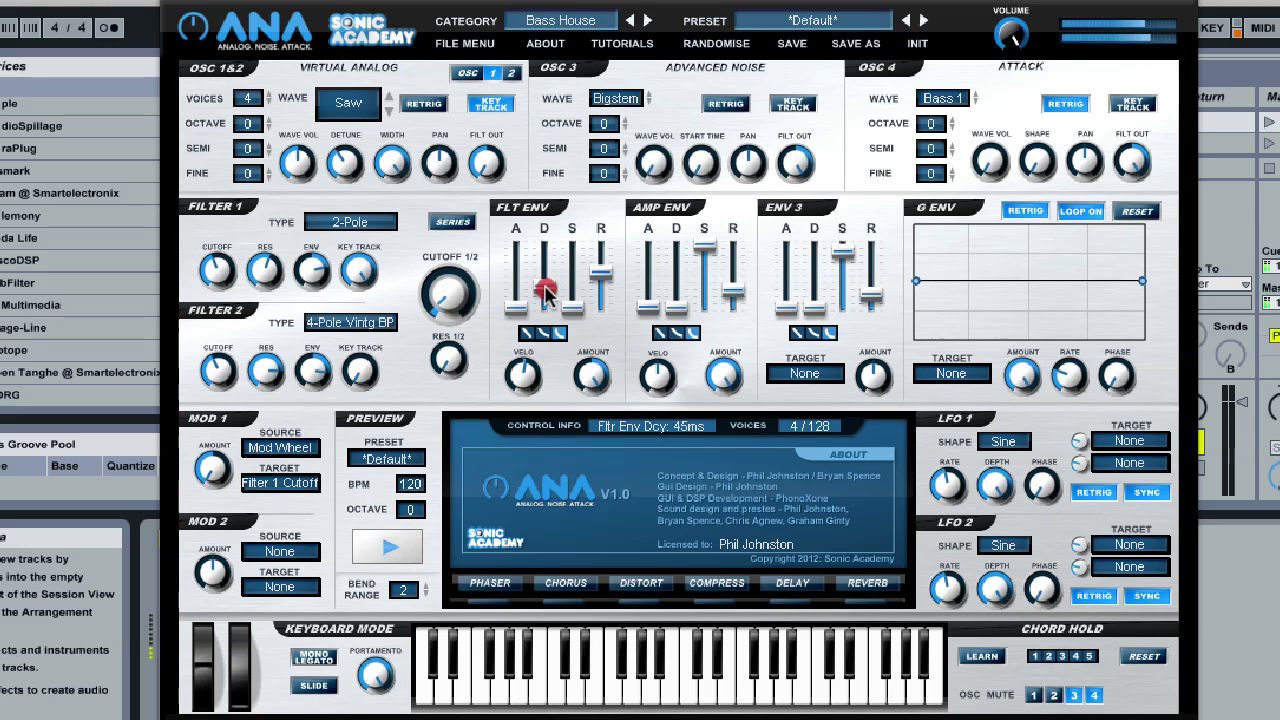
left_click_drag(546, 289, 546, 288)
left_click_drag(315, 273, 330, 168)
left_click(314, 272)
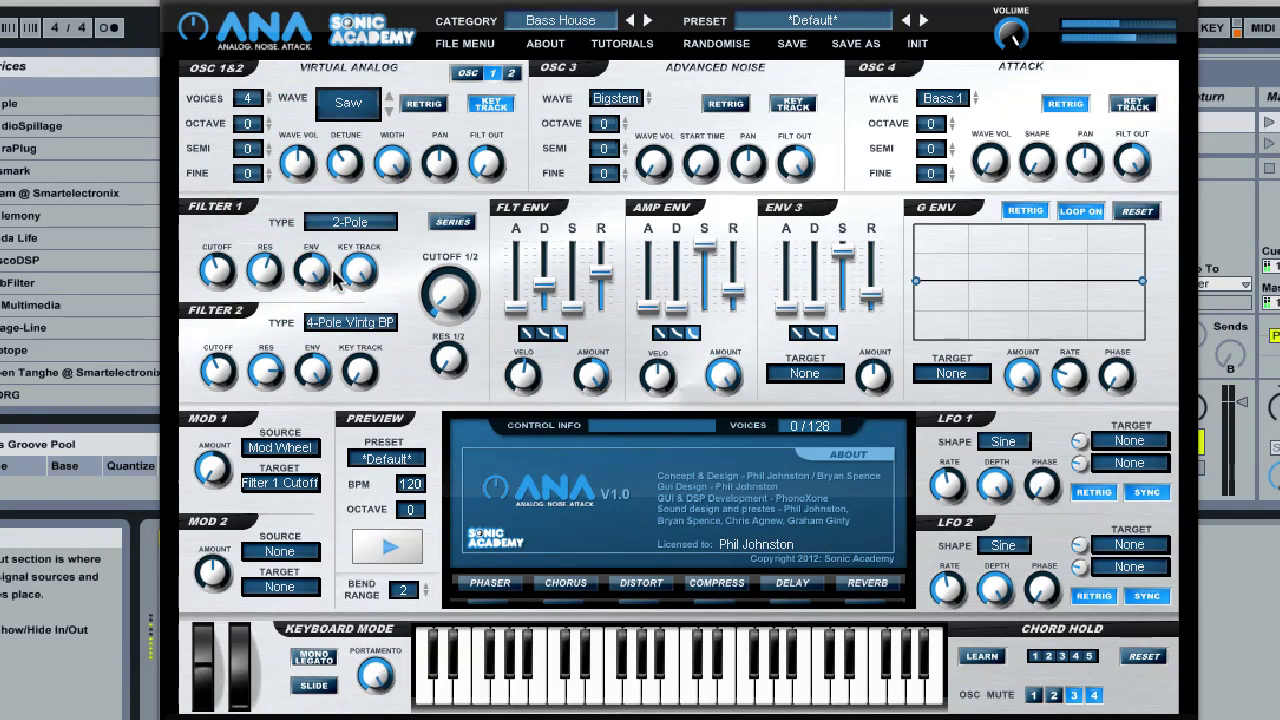
Lengthen the filter envelope's decay to about 544 ms and set its curve to linear
left_click(552, 279)
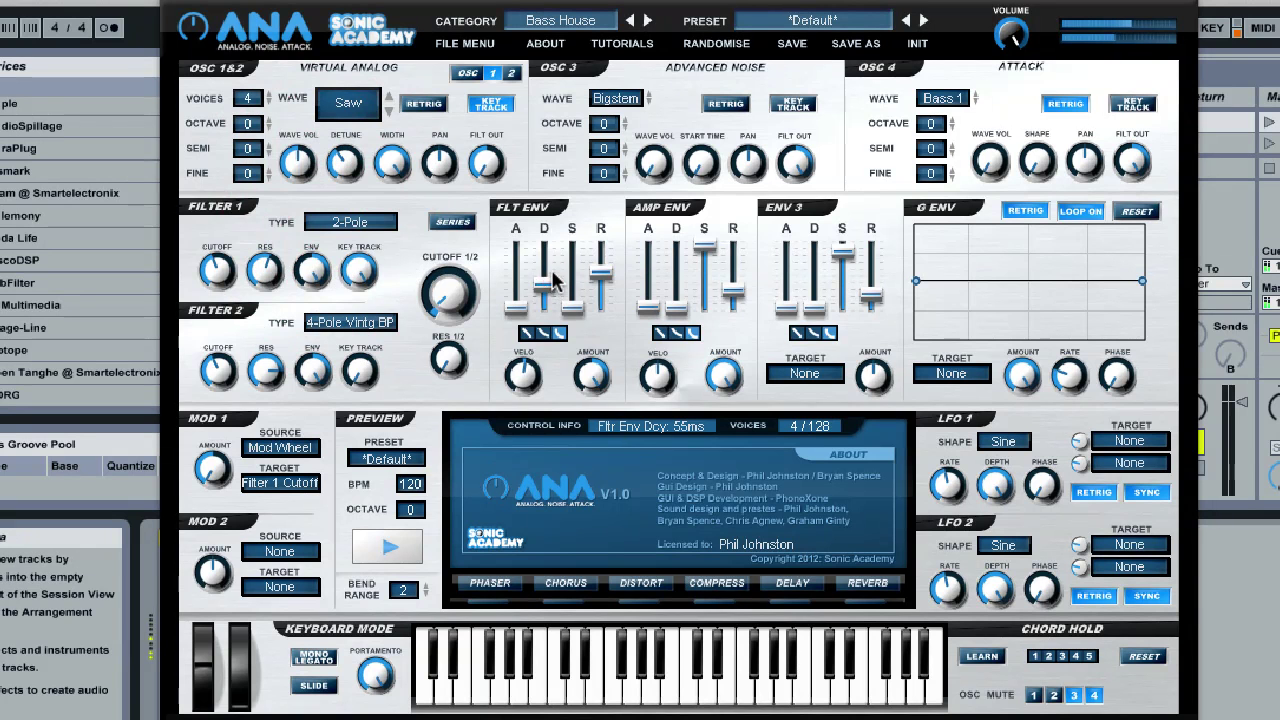
left_click_drag(553, 276, 547, 276)
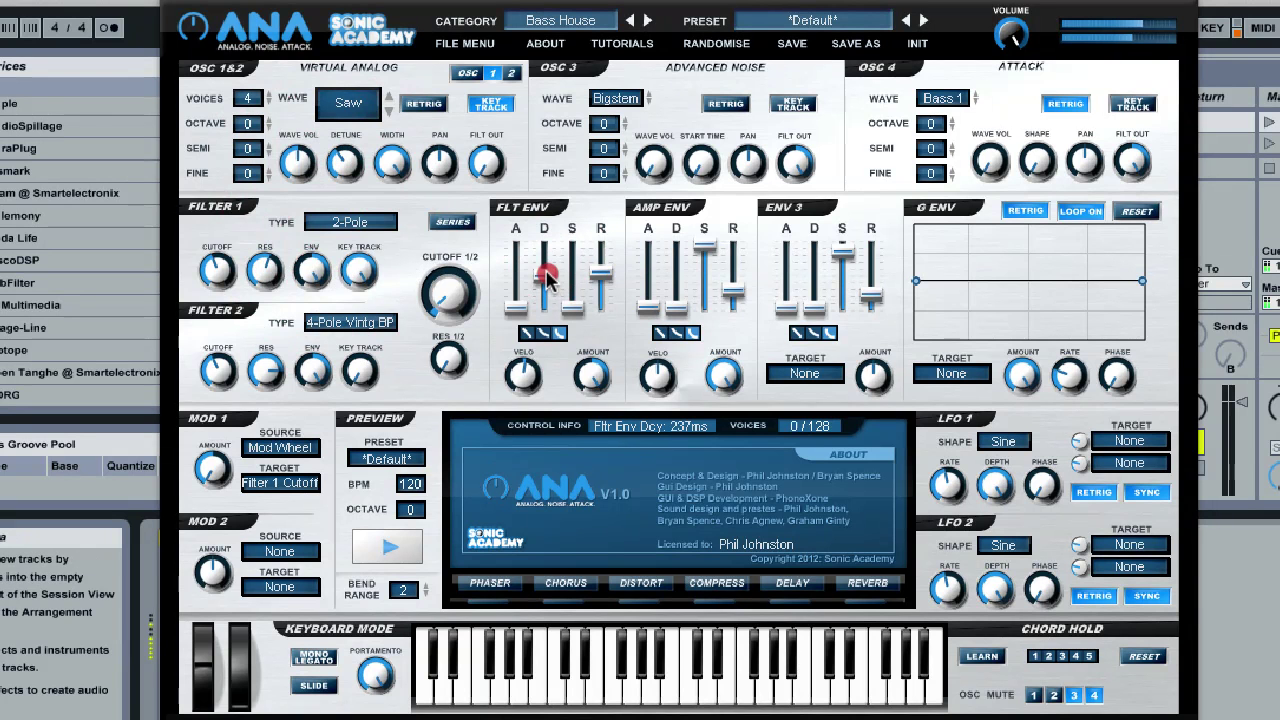
left_click(545, 334)
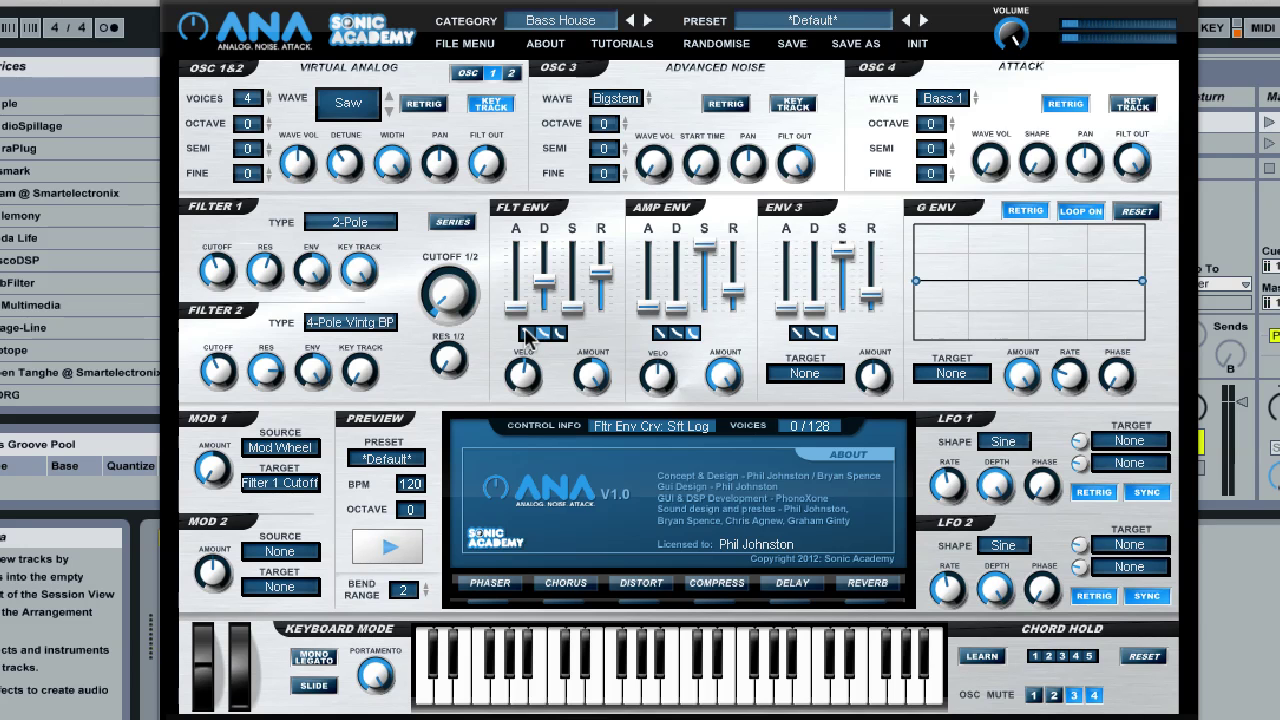
left_click(527, 336)
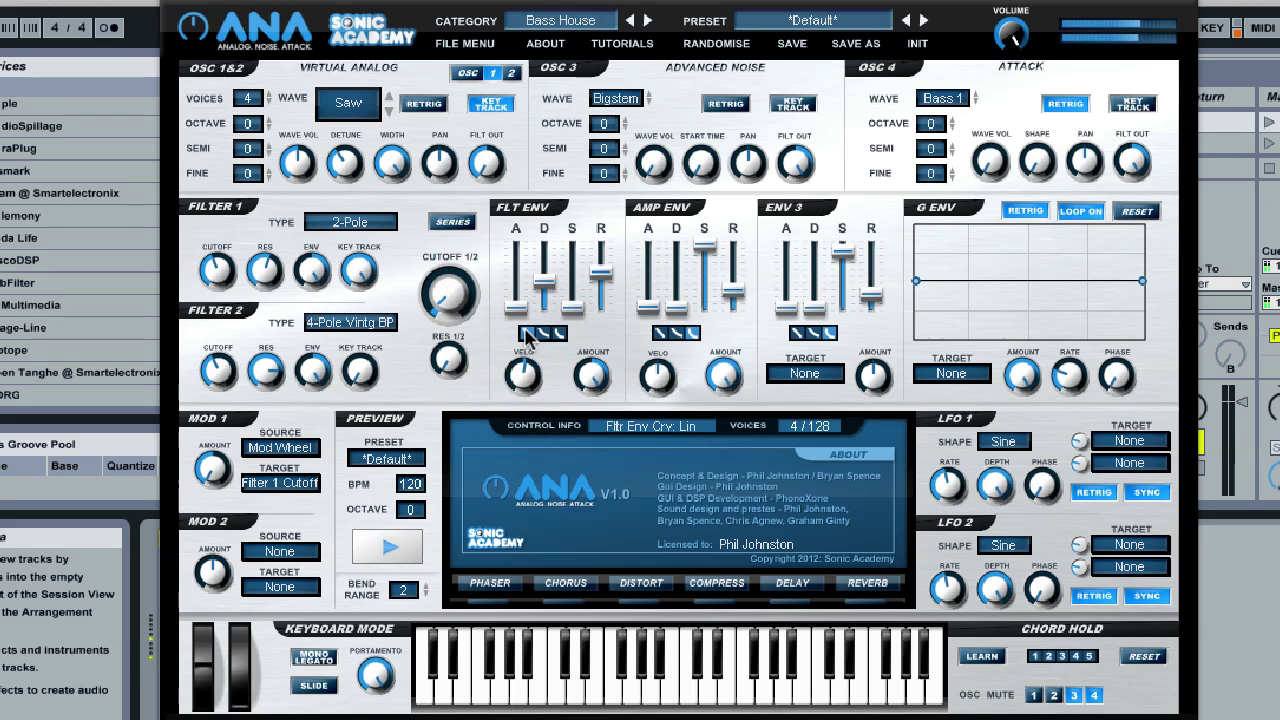
left_click(548, 278)
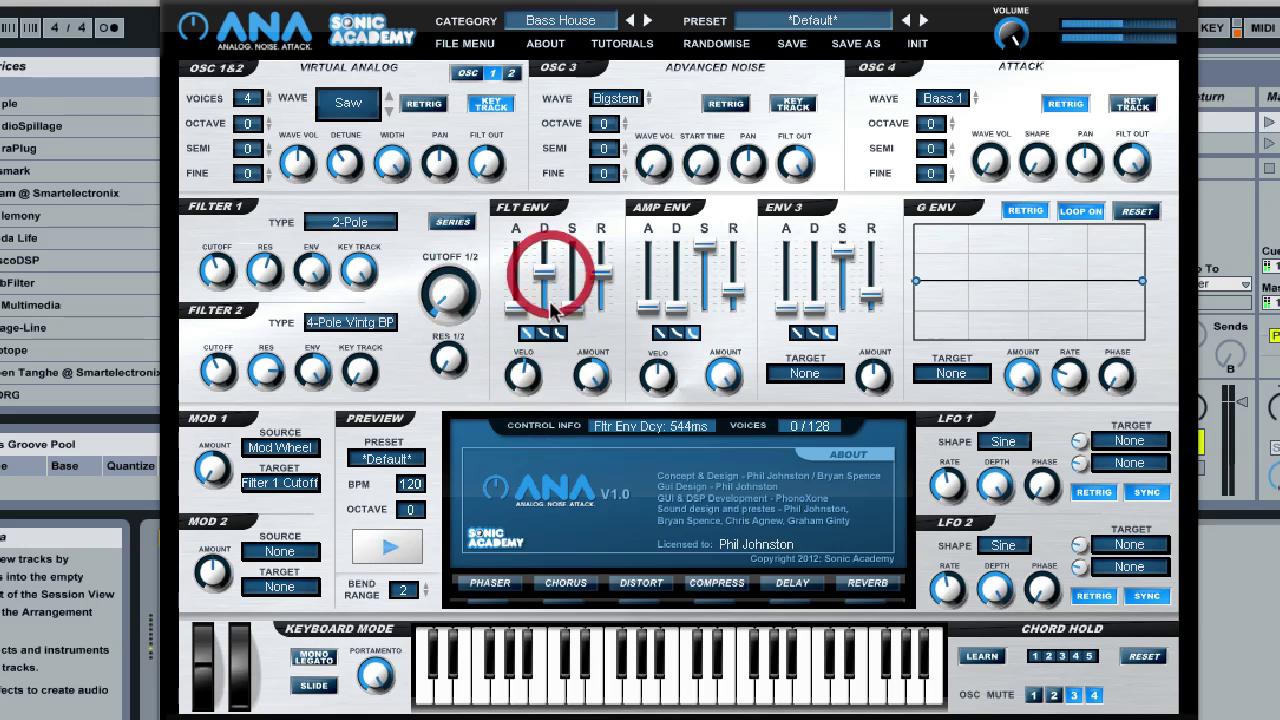
Compare the filter envelope's soft log and hard log curves, finishing on the linear curve
left_click(546, 335)
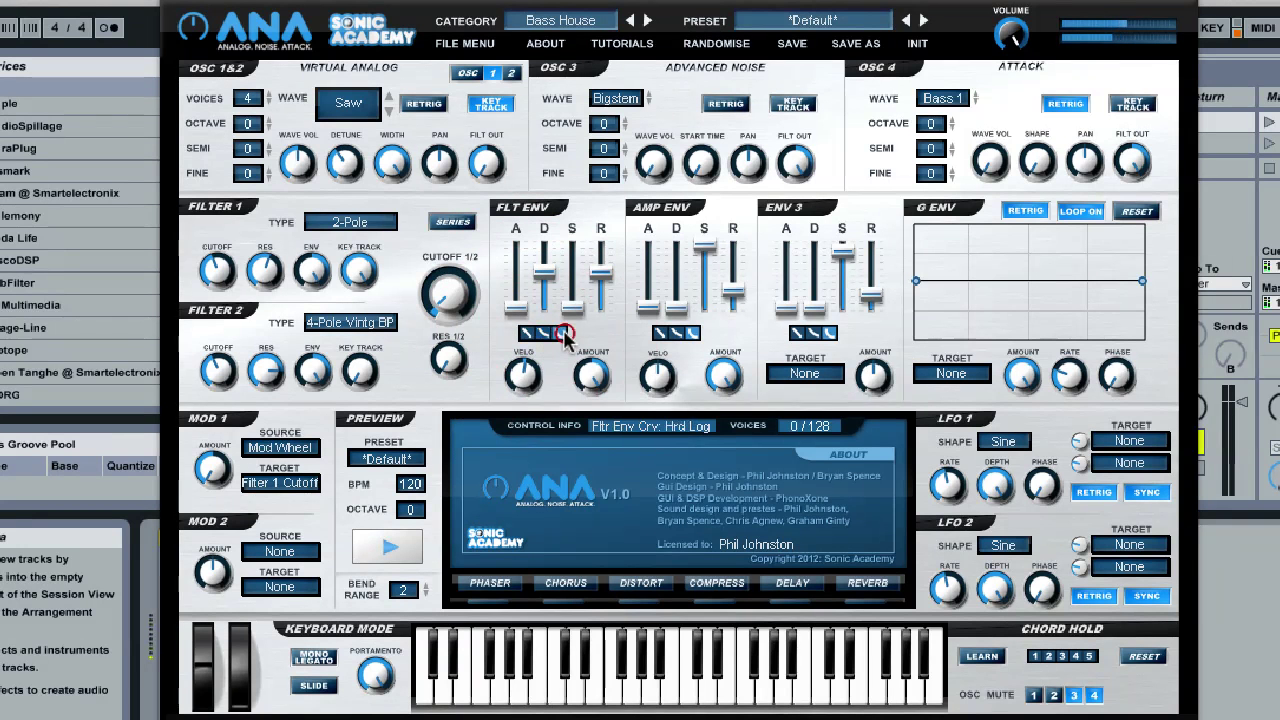
left_click(564, 335)
left_click(546, 336)
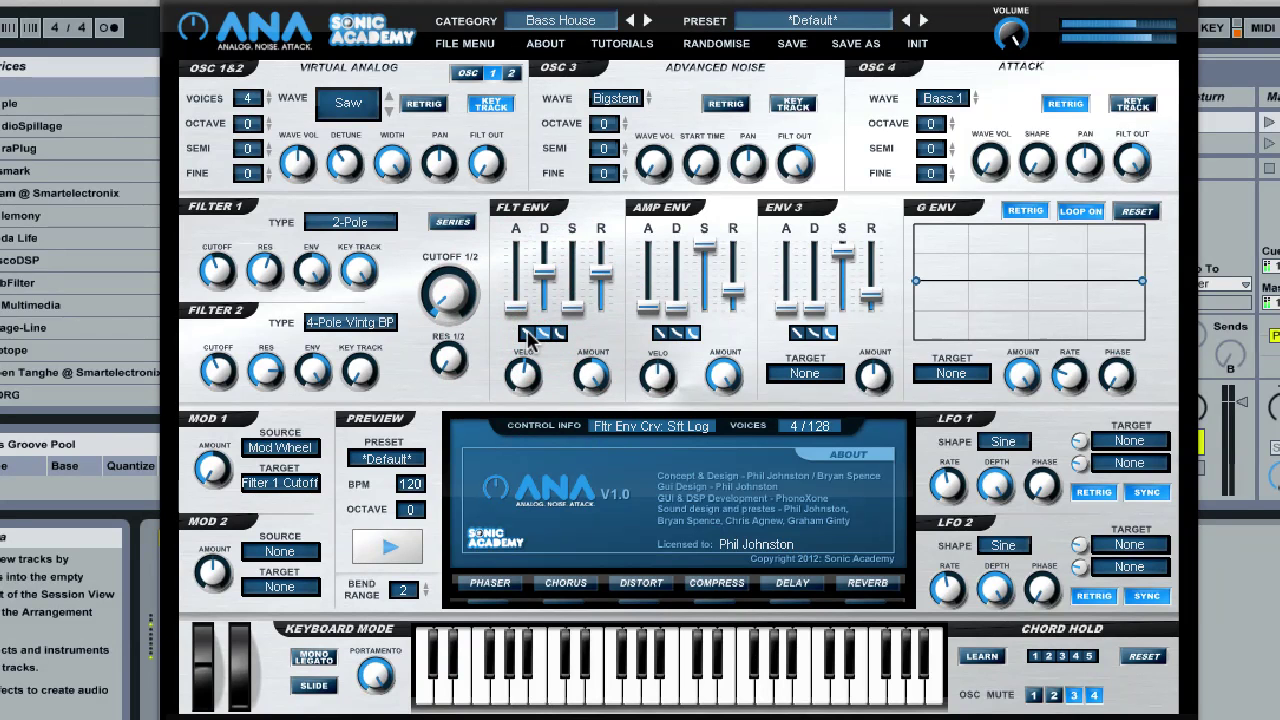
left_click(528, 336)
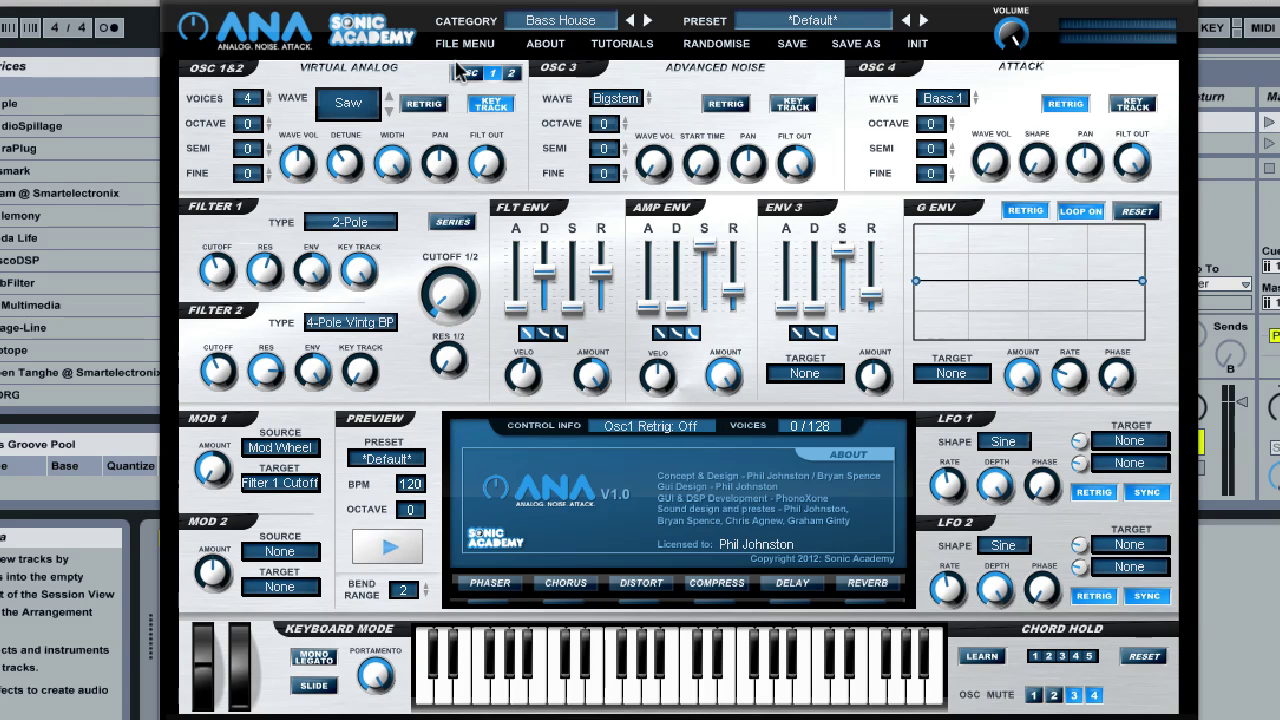
Set Osc 2's wave to Triangle and its octave to -1
left_click(511, 73)
left_click(340, 104)
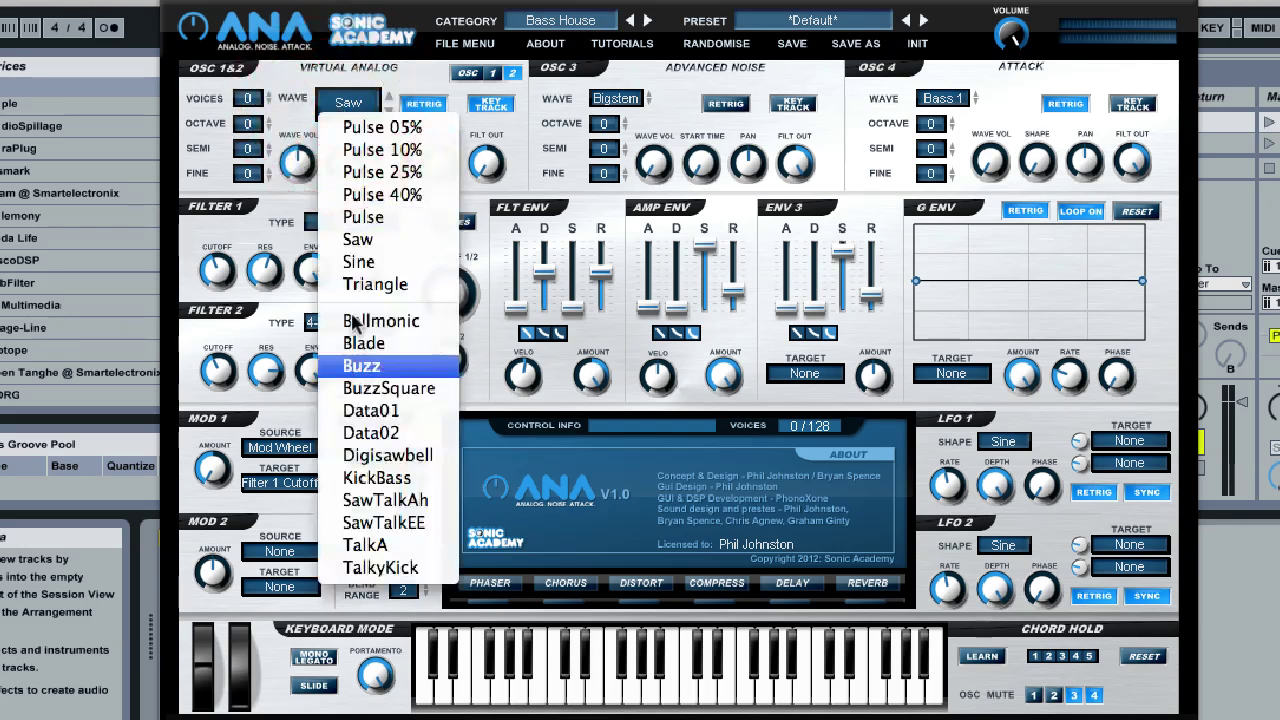
left_click(382, 262)
left_click(352, 103)
left_click(402, 291)
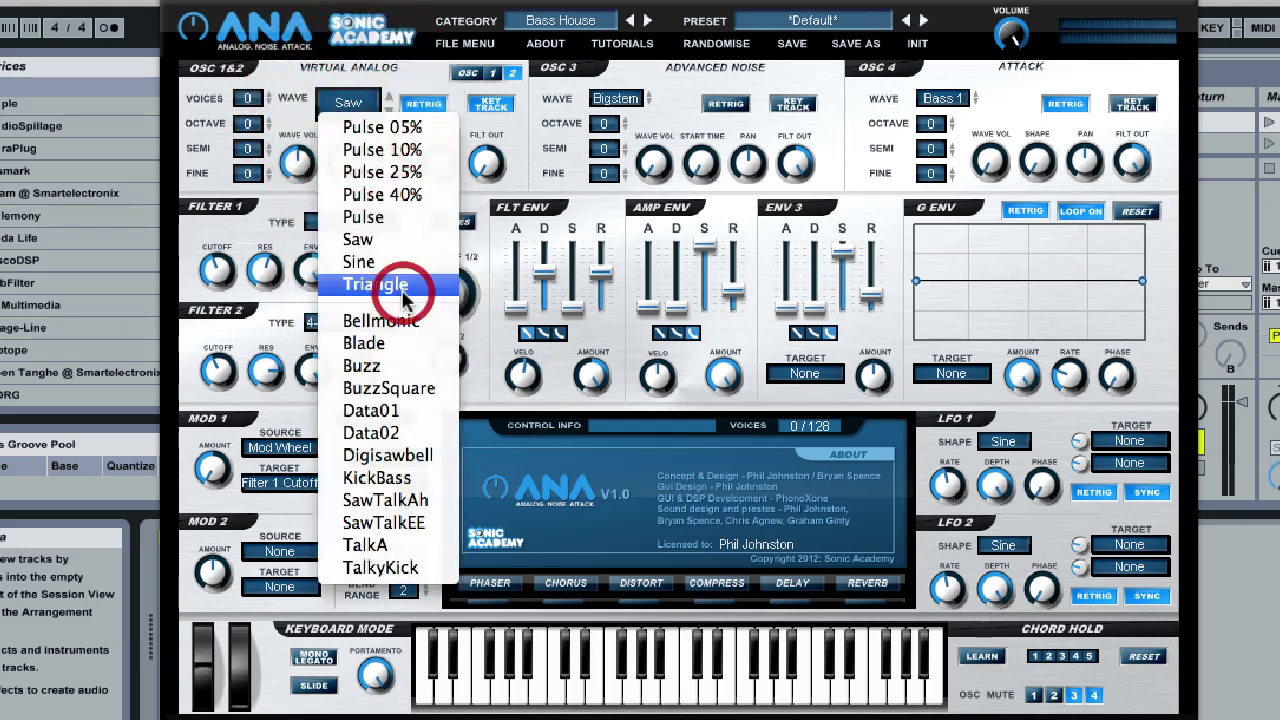
left_click(403, 291)
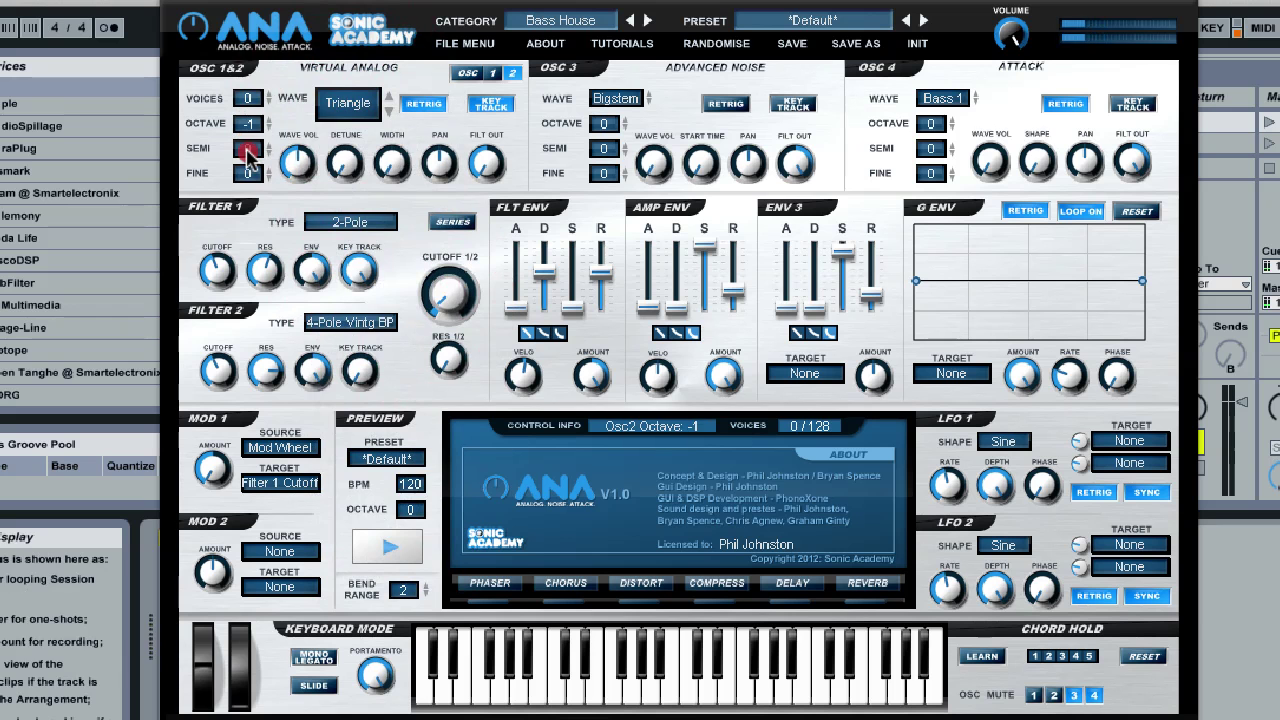
left_click(248, 130)
Set the type of both Filter 1 and Filter 2 to None
left_click(340, 222)
left_click(340, 240)
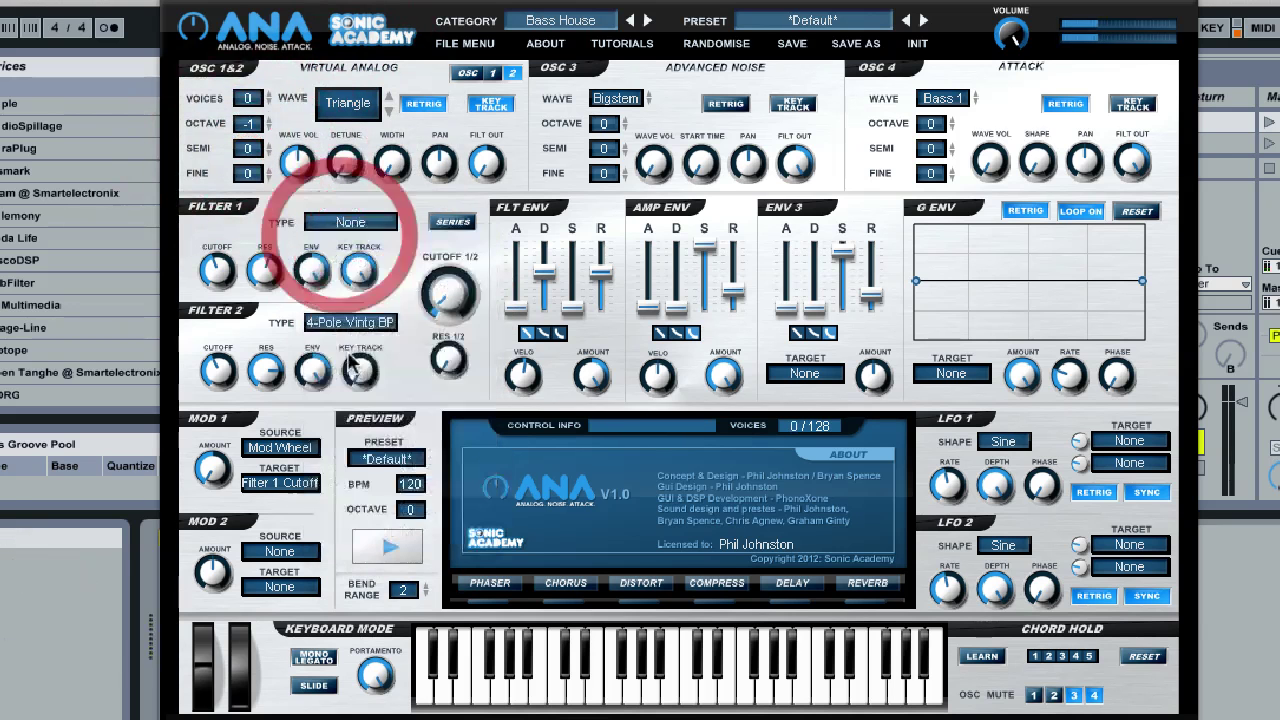
left_click(348, 322)
left_click(343, 336)
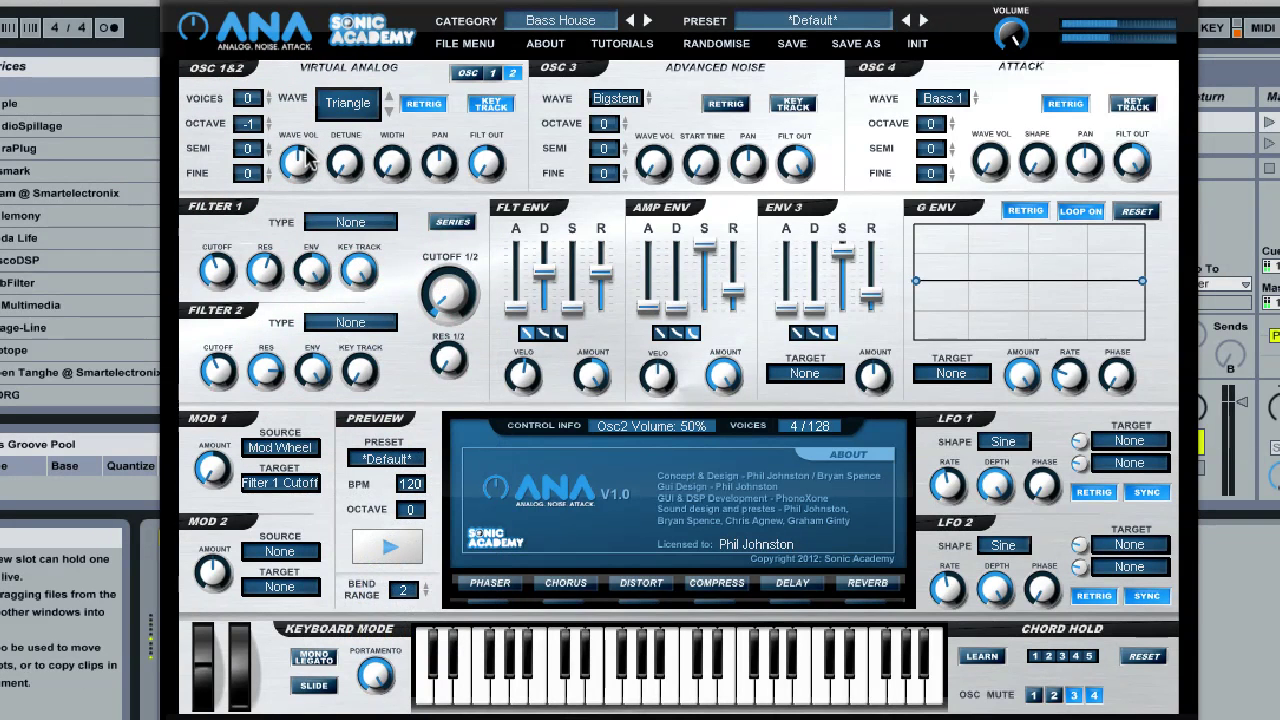
Turn off Osc 2's Retrig and set the voices to 1 on Osc 2 and 2 on Osc 1
left_click(423, 106)
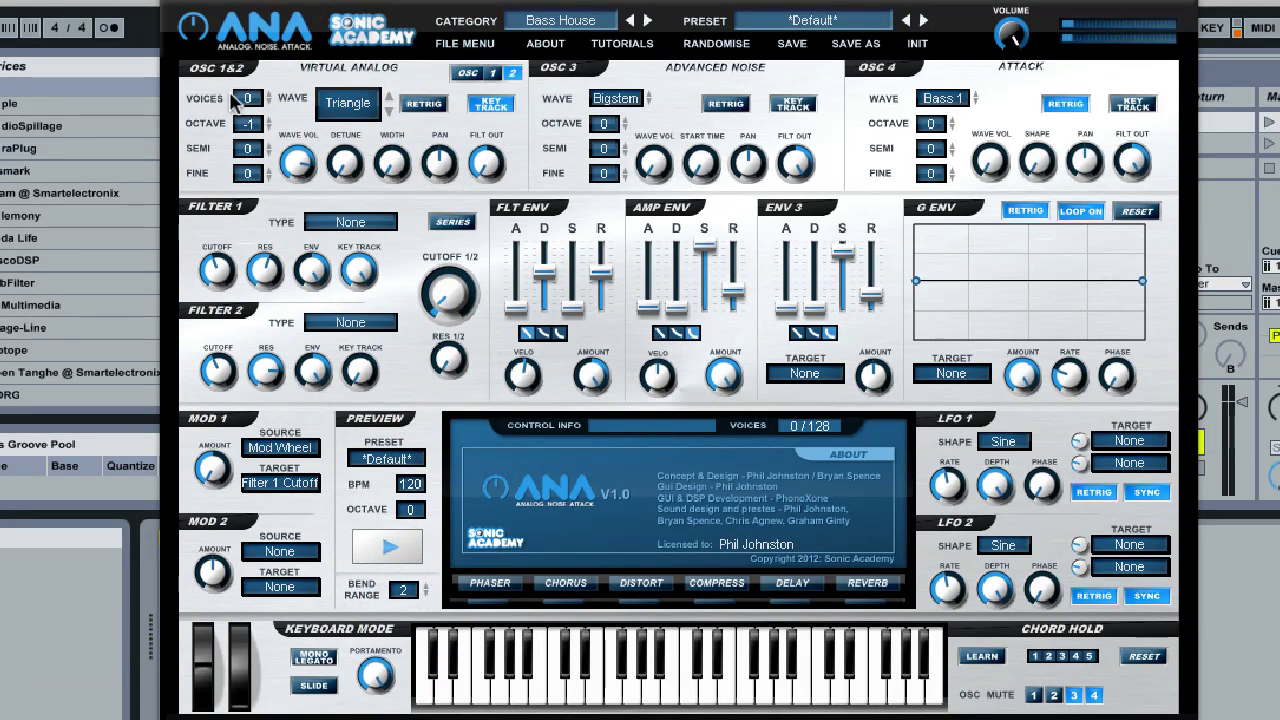
left_click_drag(250, 95, 276, 70)
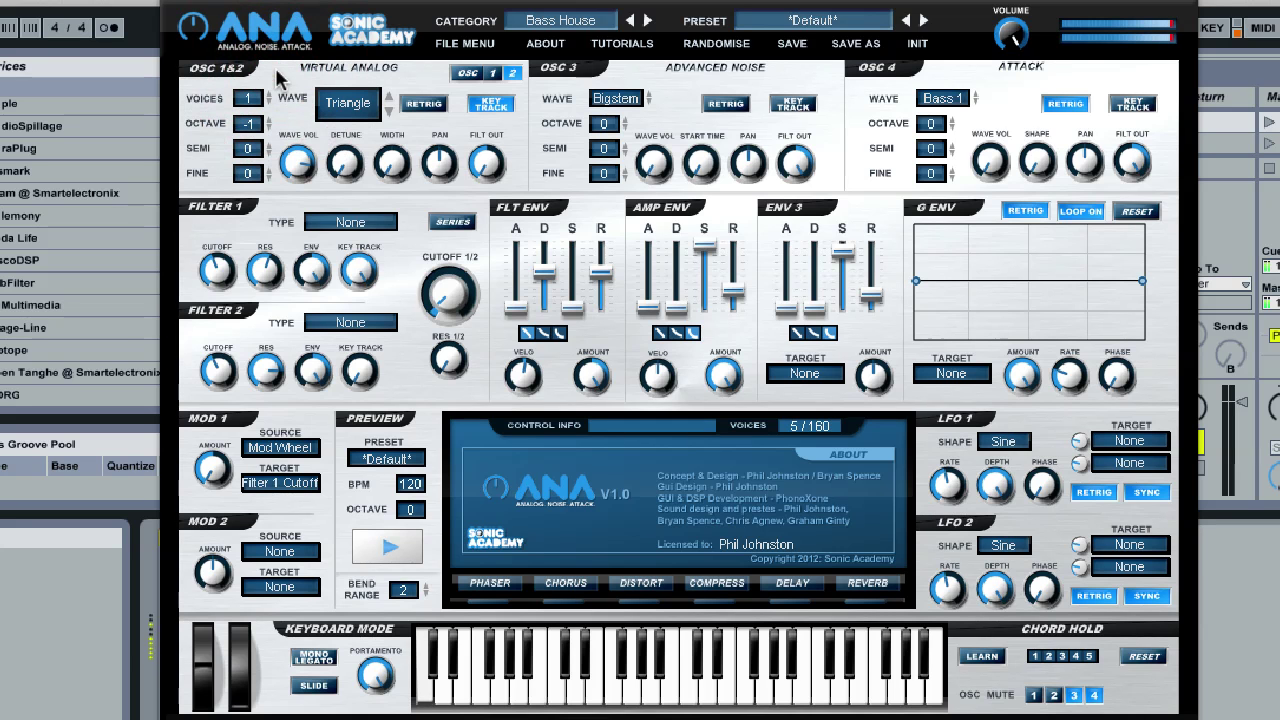
left_click(492, 74)
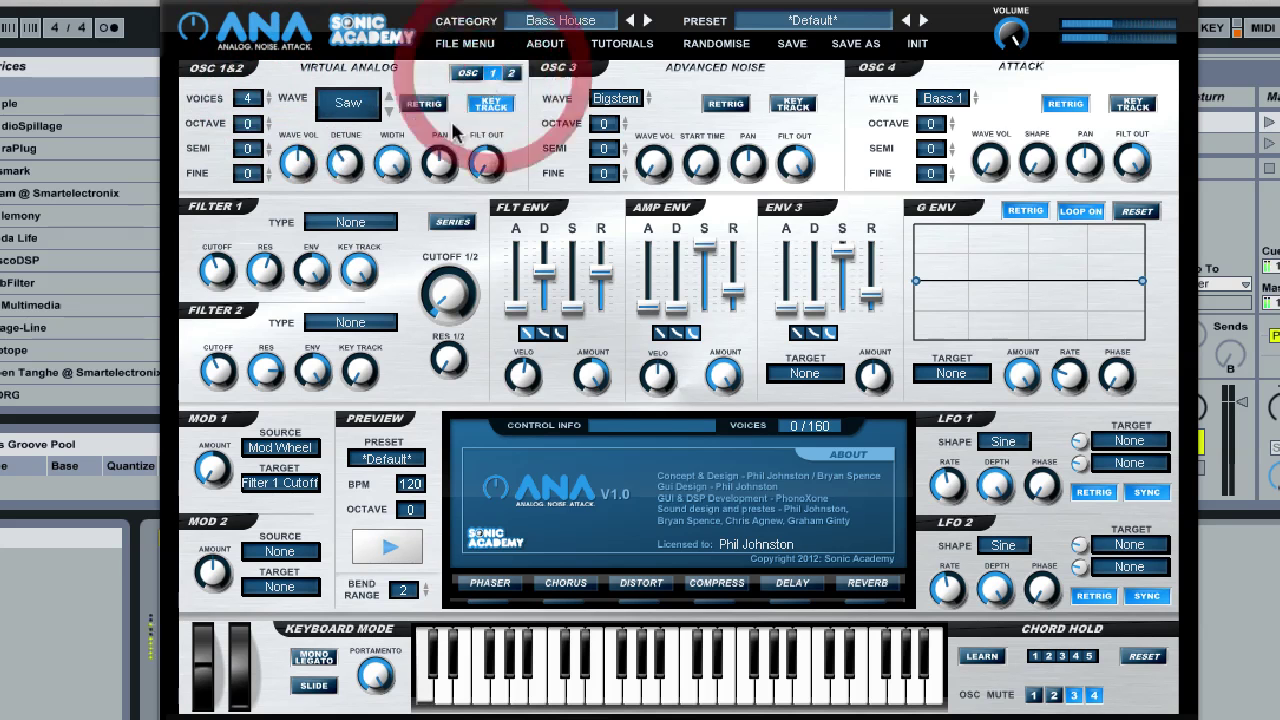
left_click_drag(247, 98, 254, 193)
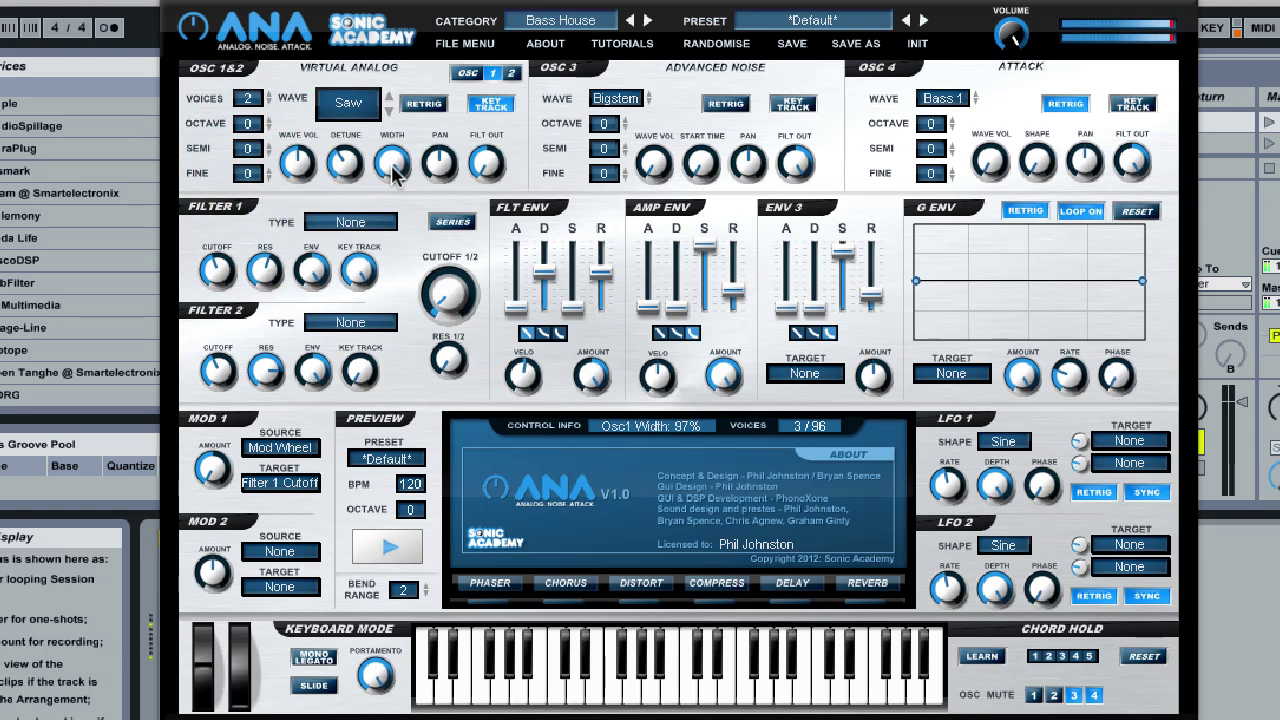
Compare Osc 2 with Retrig on and off, finishing with it off
left_click(511, 73)
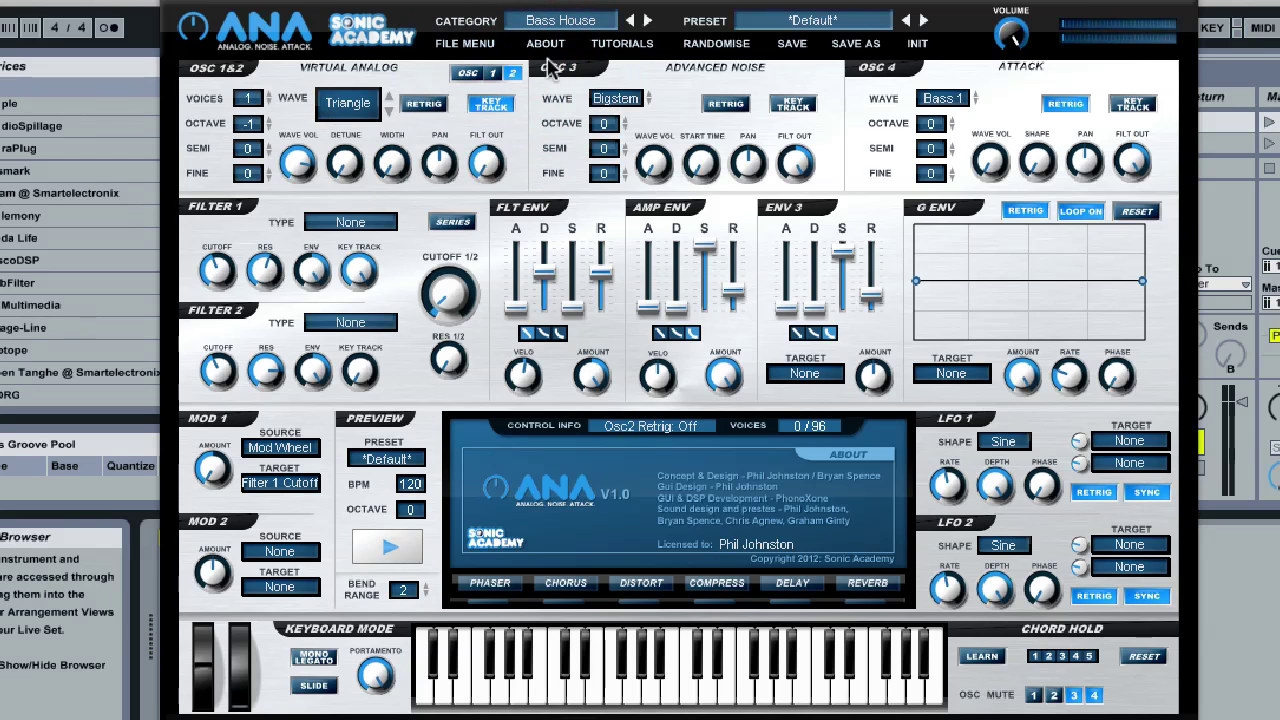
left_click(421, 106)
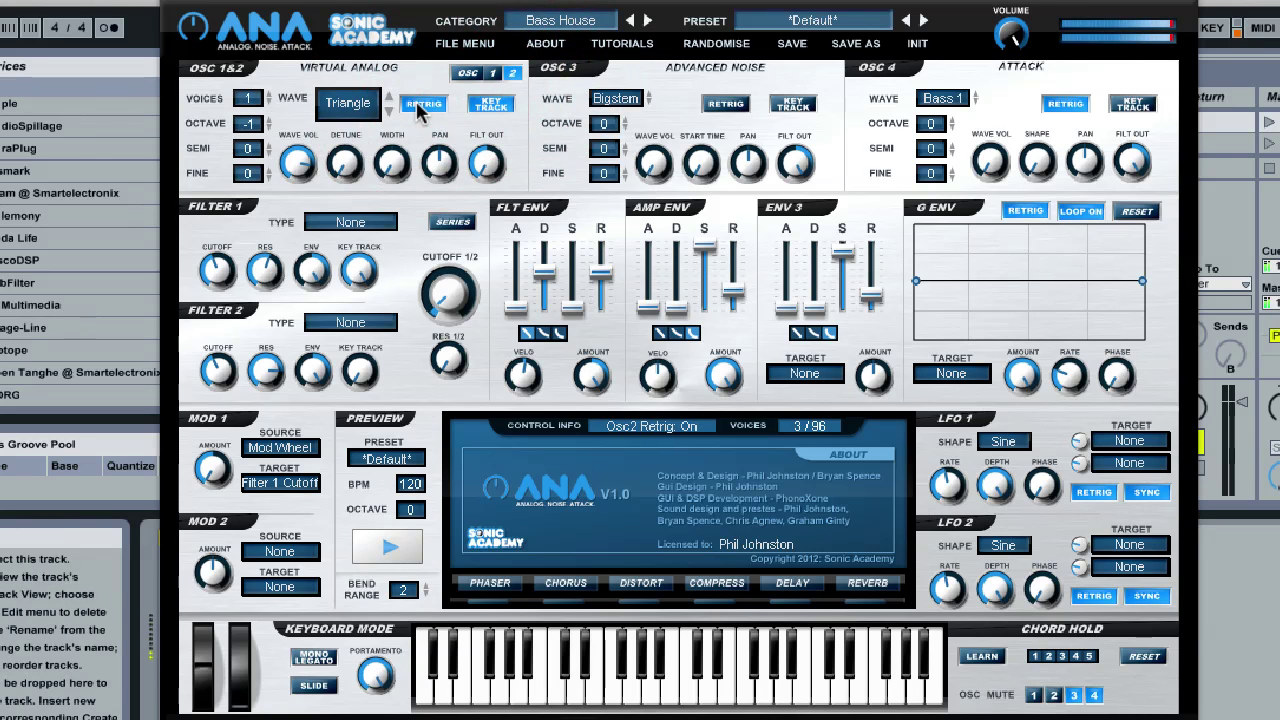
left_click(421, 106)
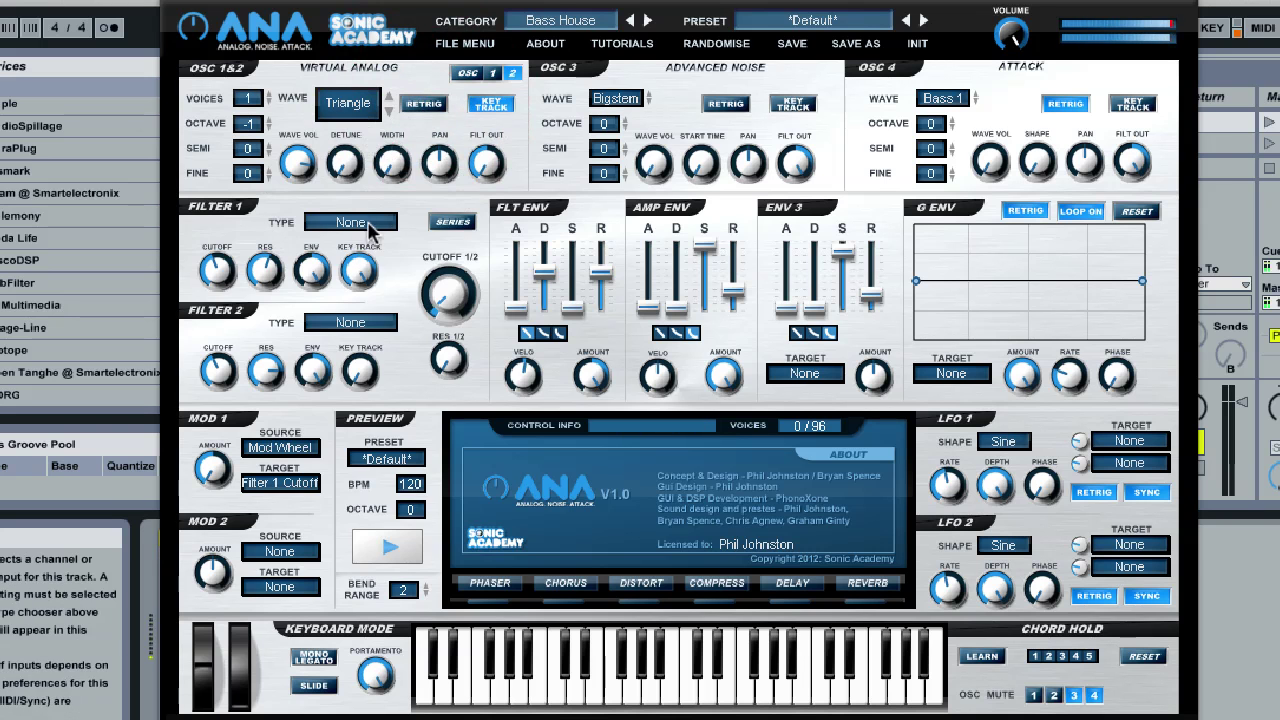
Set Filter 1's type to 2-Pole Vintage and its resonance to 0.00
left_click(370, 224)
left_click(398, 330)
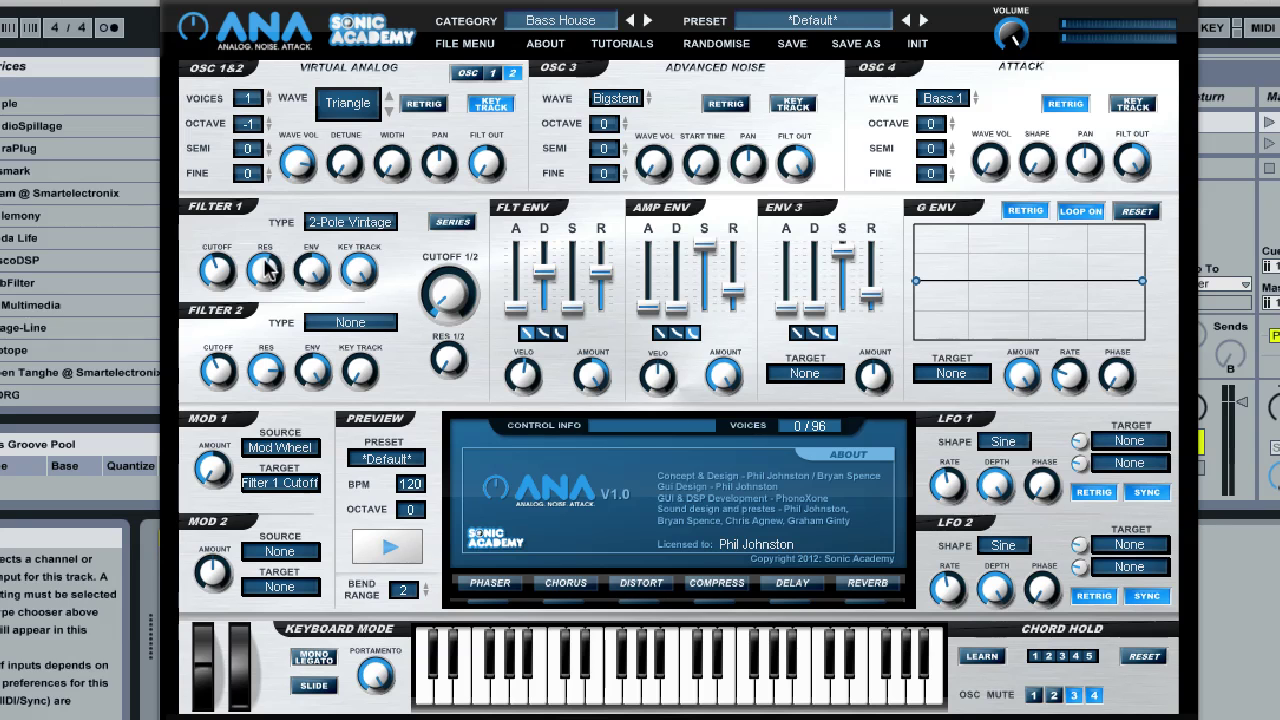
left_click_drag(264, 271, 267, 465)
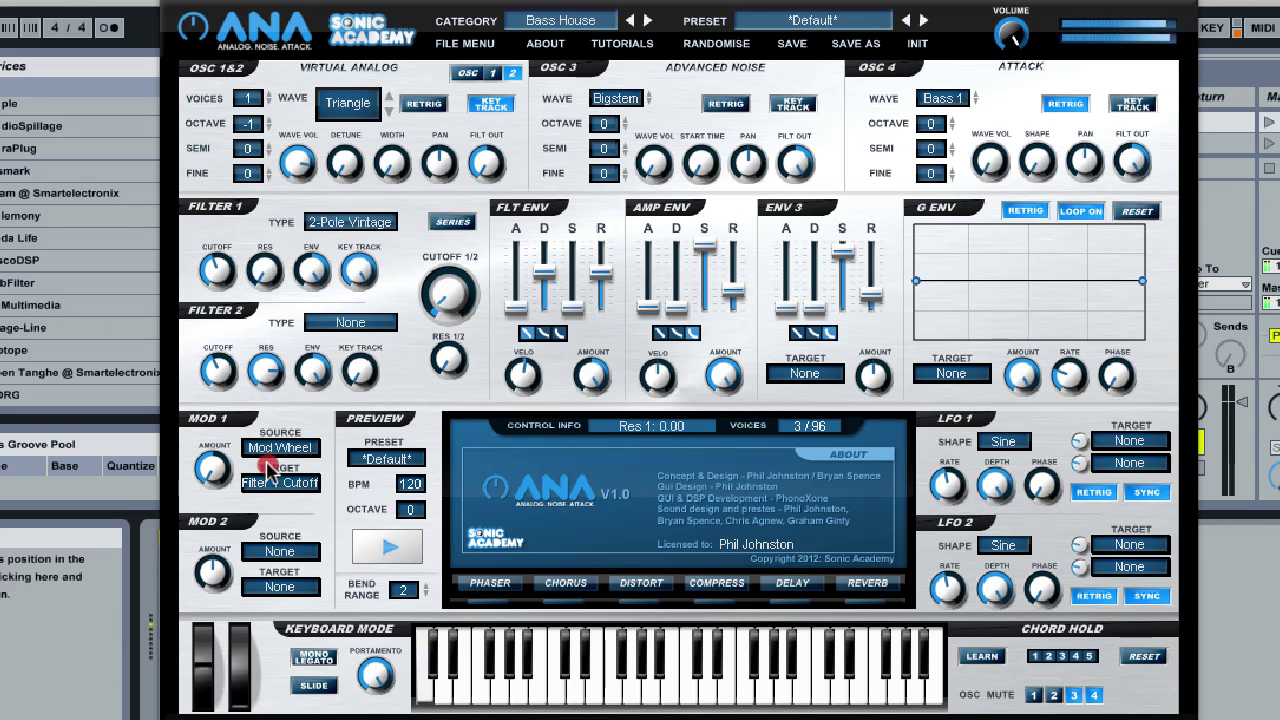
Keep the filter envelope on the linear curve and shorten its decay slightly
left_click(537, 336)
left_click(527, 334)
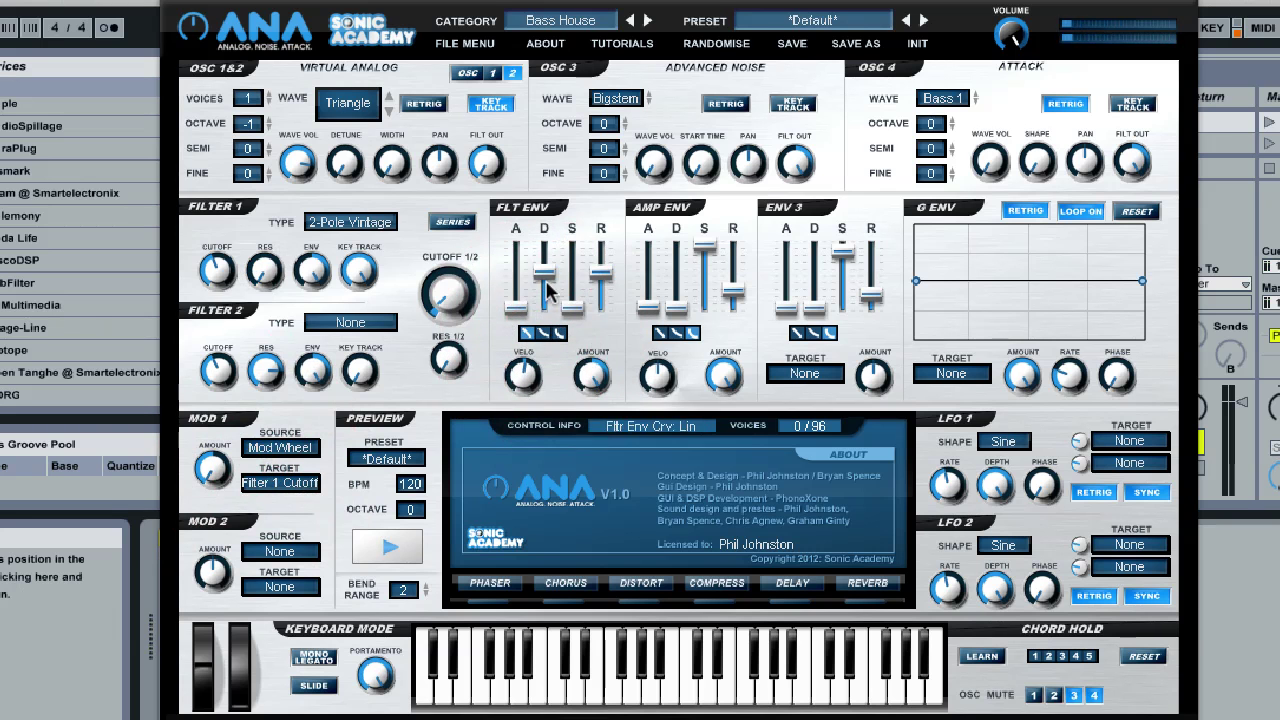
mouse_move(548, 290)
left_mouse_down()
mouse_move(543, 252)
mouse_move(553, 282)
left_mouse_up()
Raise Cutoff 1/2 while reducing Filter 1's envelope amount and turning its own cutoff down
left_click(458, 219)
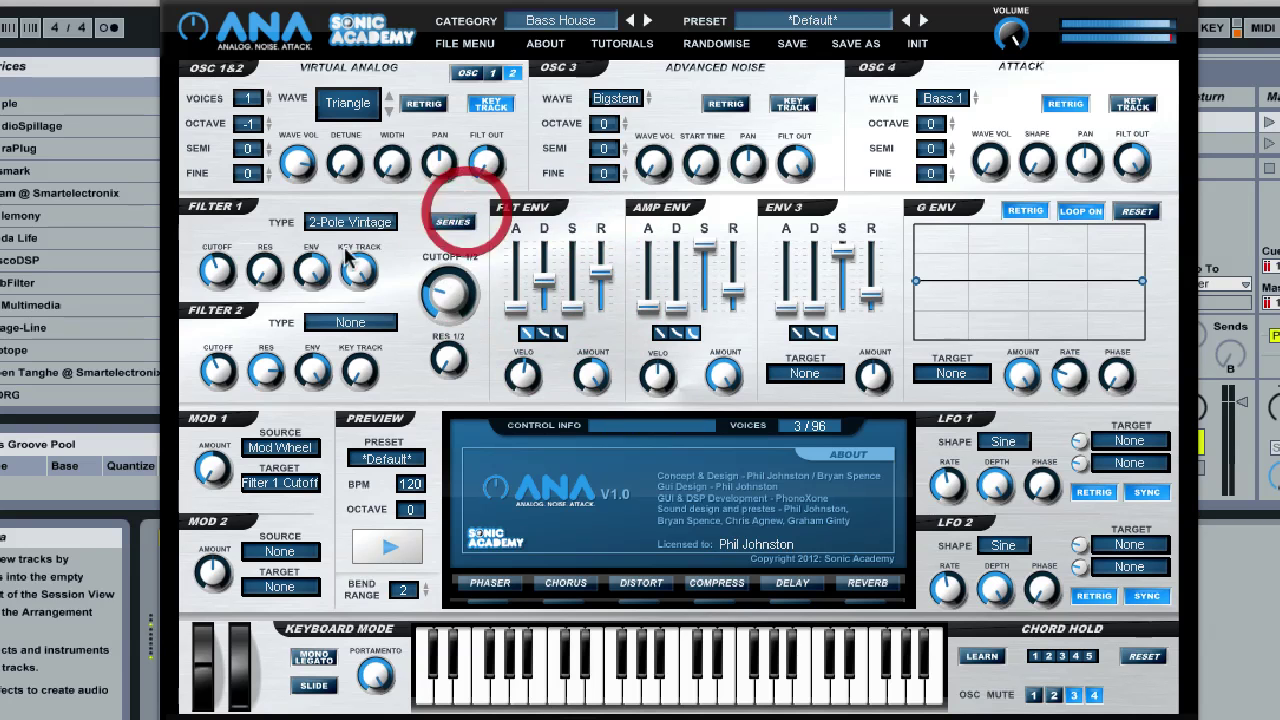
left_click(318, 373)
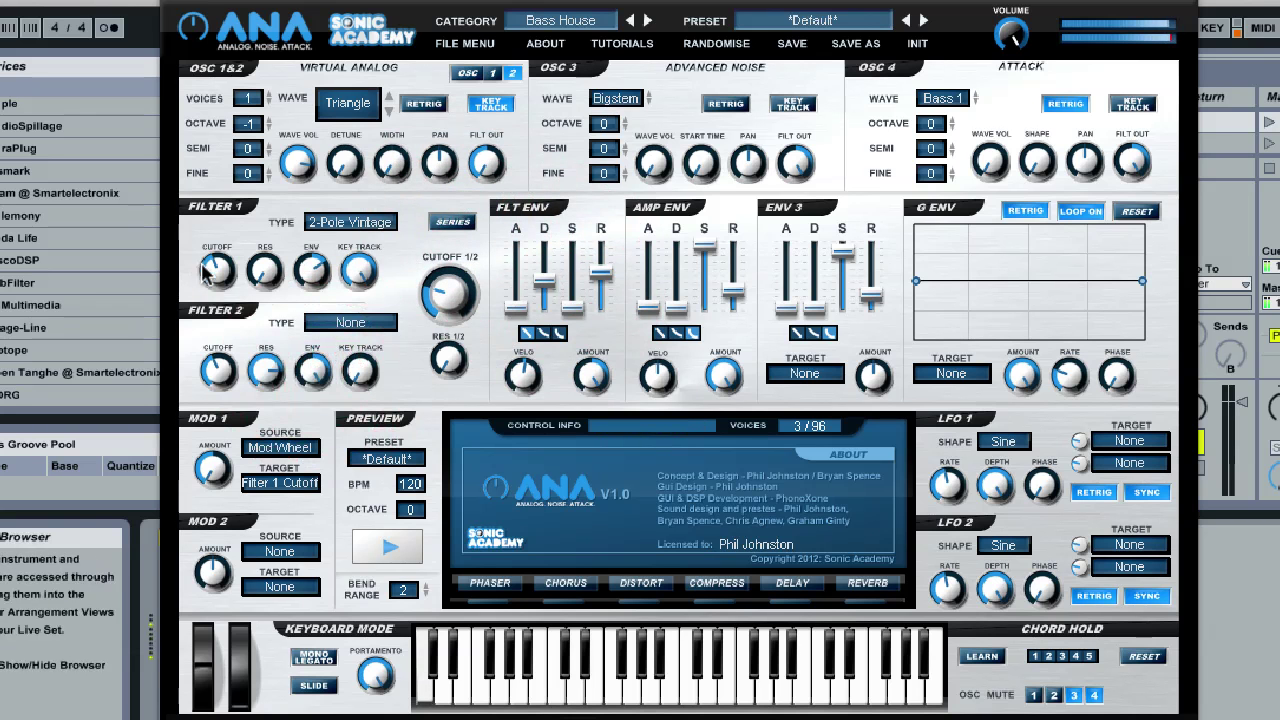
left_click_drag(205, 272, 246, 410)
left_click(248, 458)
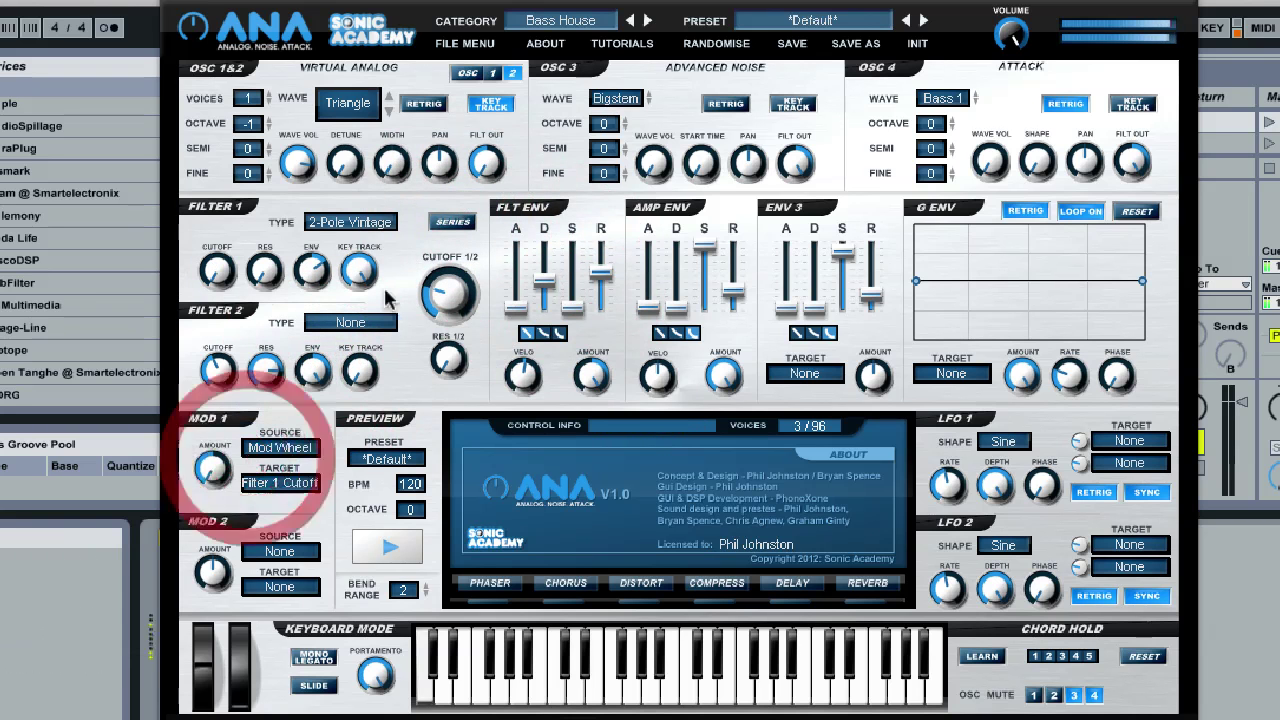
left_click(432, 275)
left_click_drag(431, 273, 434, 296)
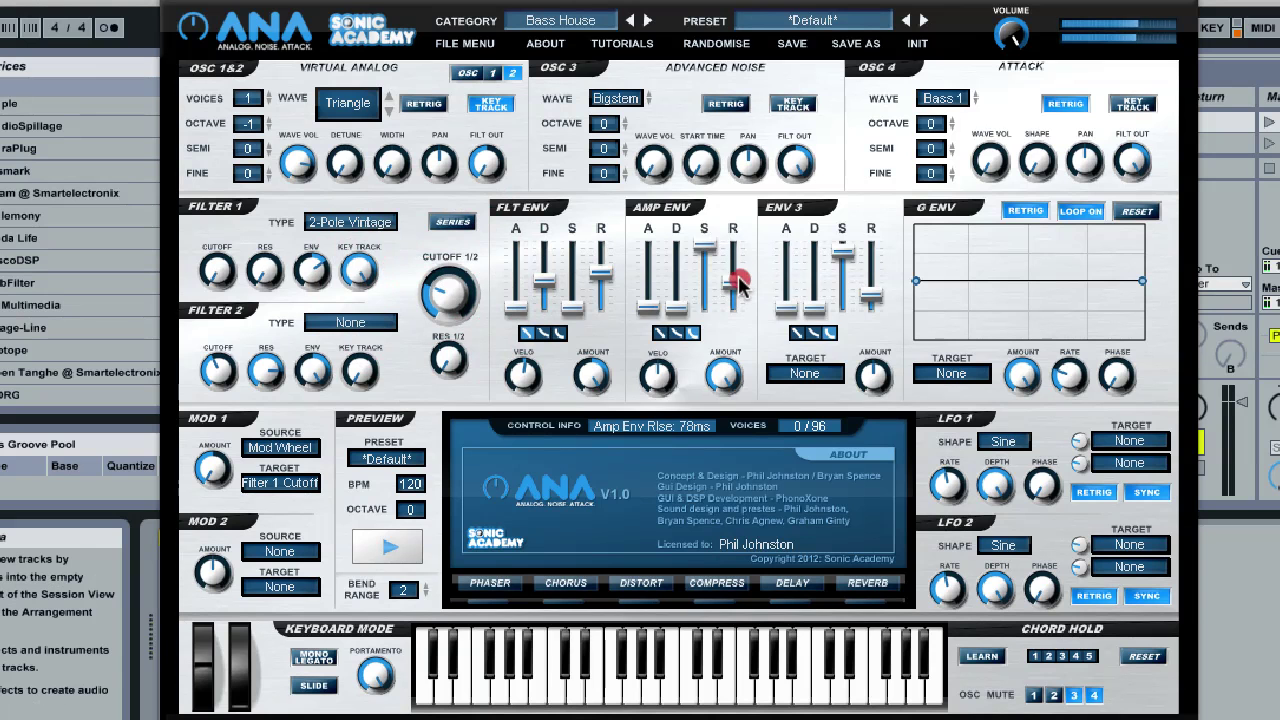
Shape the amp envelope with longer decay and release, sustain at 39% and the linear curve
mouse_move(739, 280)
left_mouse_down()
mouse_move(676, 270)
mouse_move(710, 285)
left_mouse_up()
left_click(668, 332)
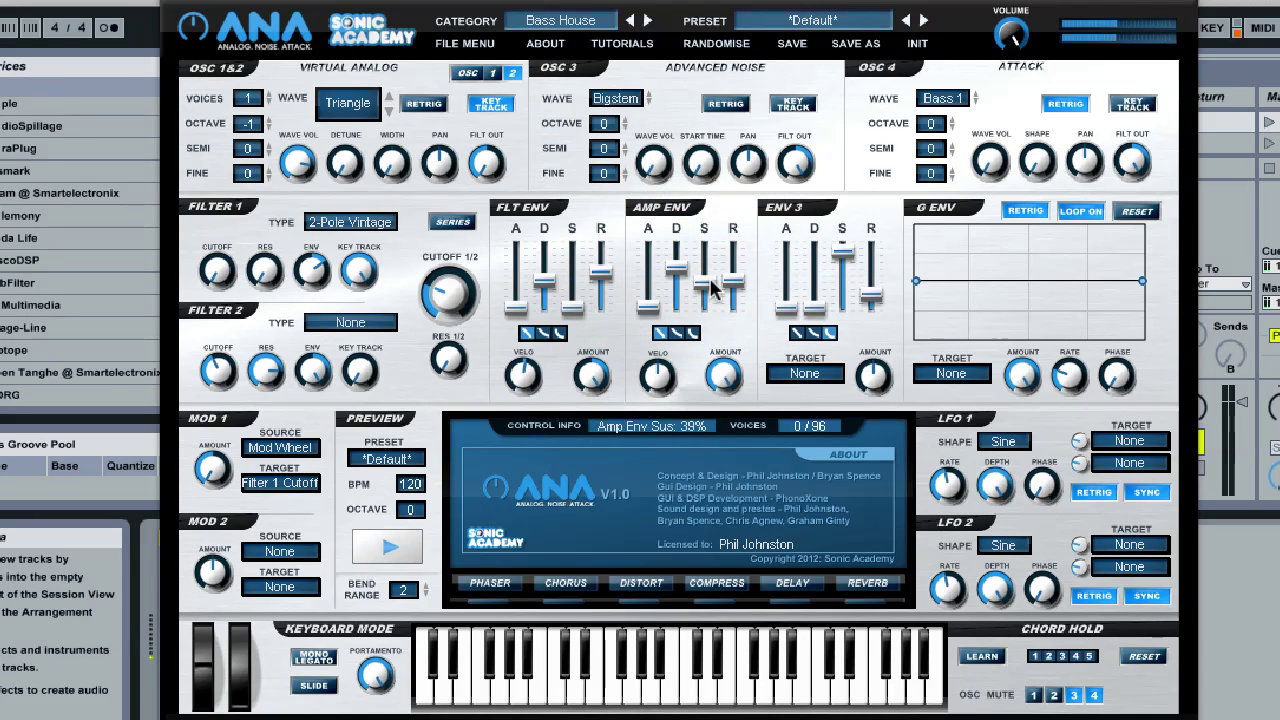
Lengthen the filter envelope's decay, raise Filter 1's envelope amount and fine-tune Cutoff 1/2
left_click_drag(543, 278, 548, 273)
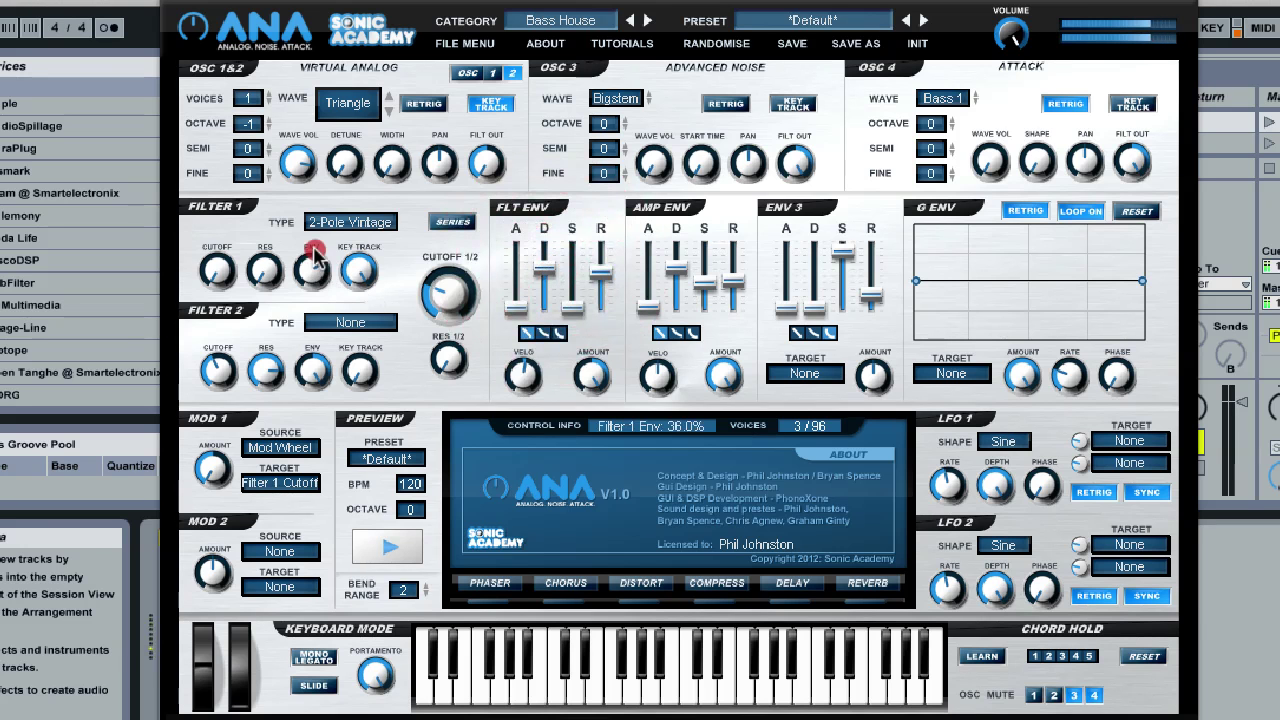
left_click_drag(315, 250, 315, 246)
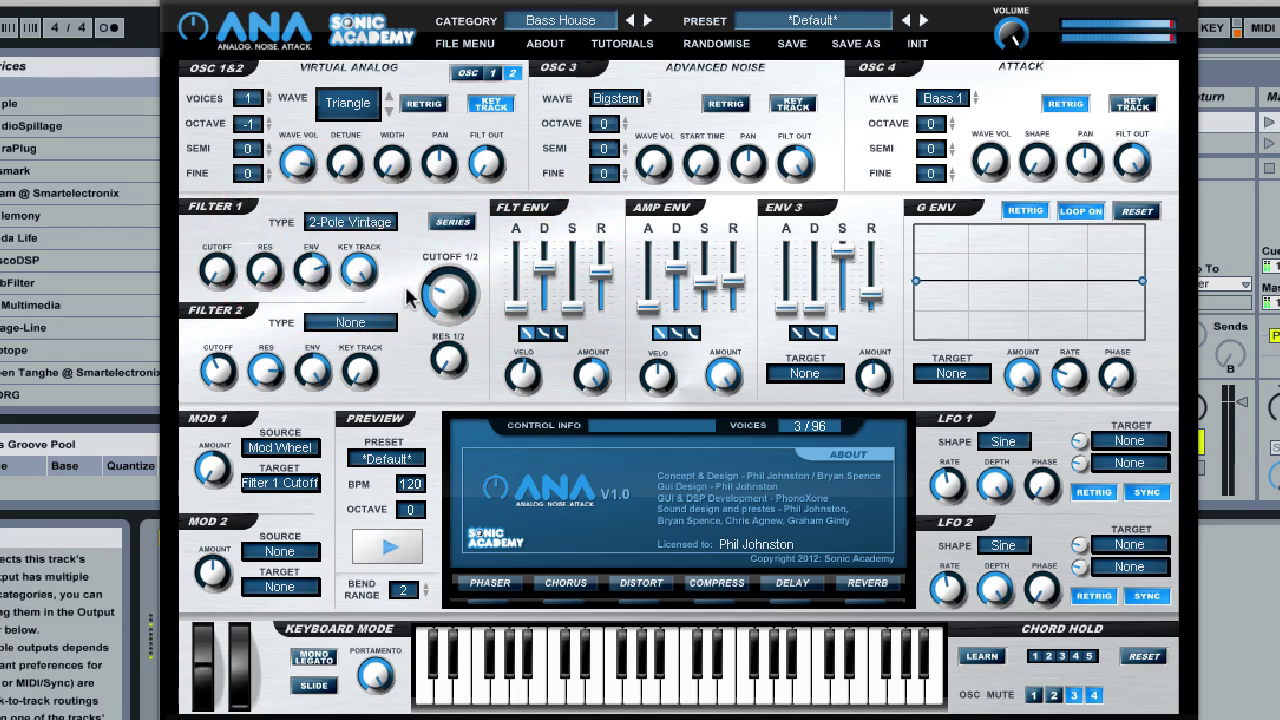
mouse_move(450, 290)
left_mouse_down()
mouse_move(457, 266)
mouse_move(448, 288)
left_mouse_up()
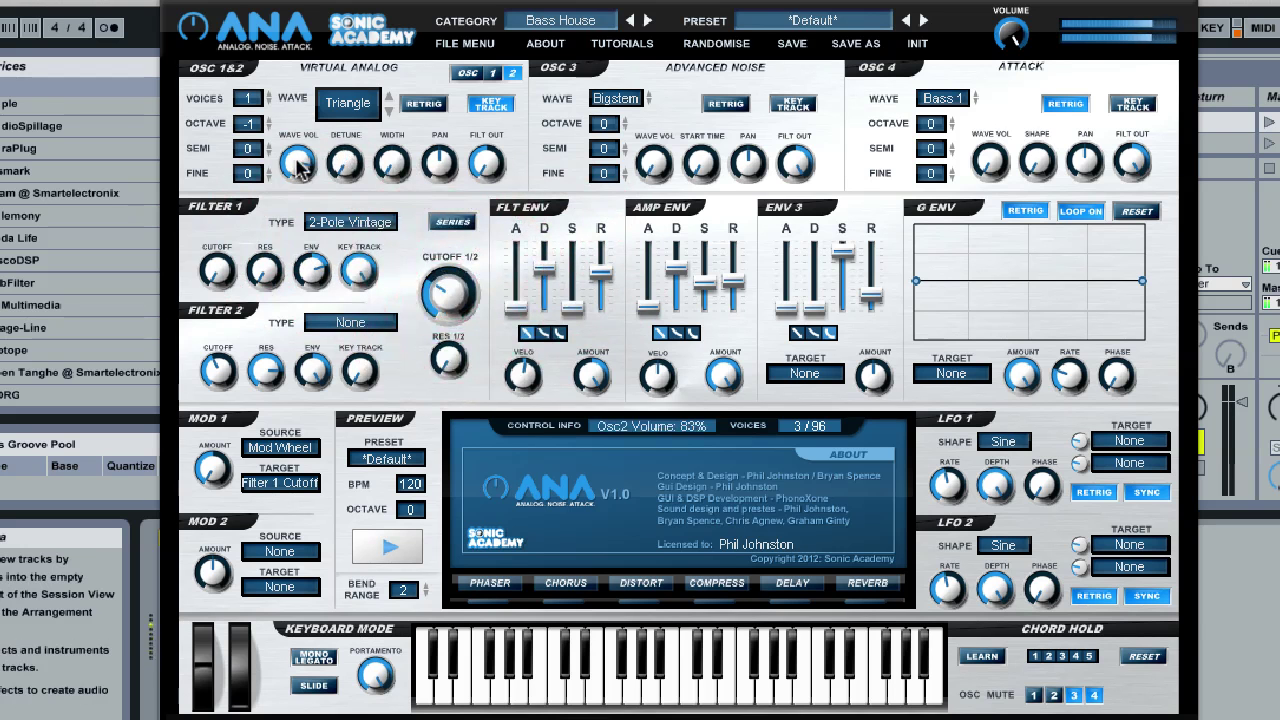
Balance the oscillators by setting Osc 2's wave volume to about 50% and raising Osc 1's wave volume
left_click_drag(298, 165, 300, 276)
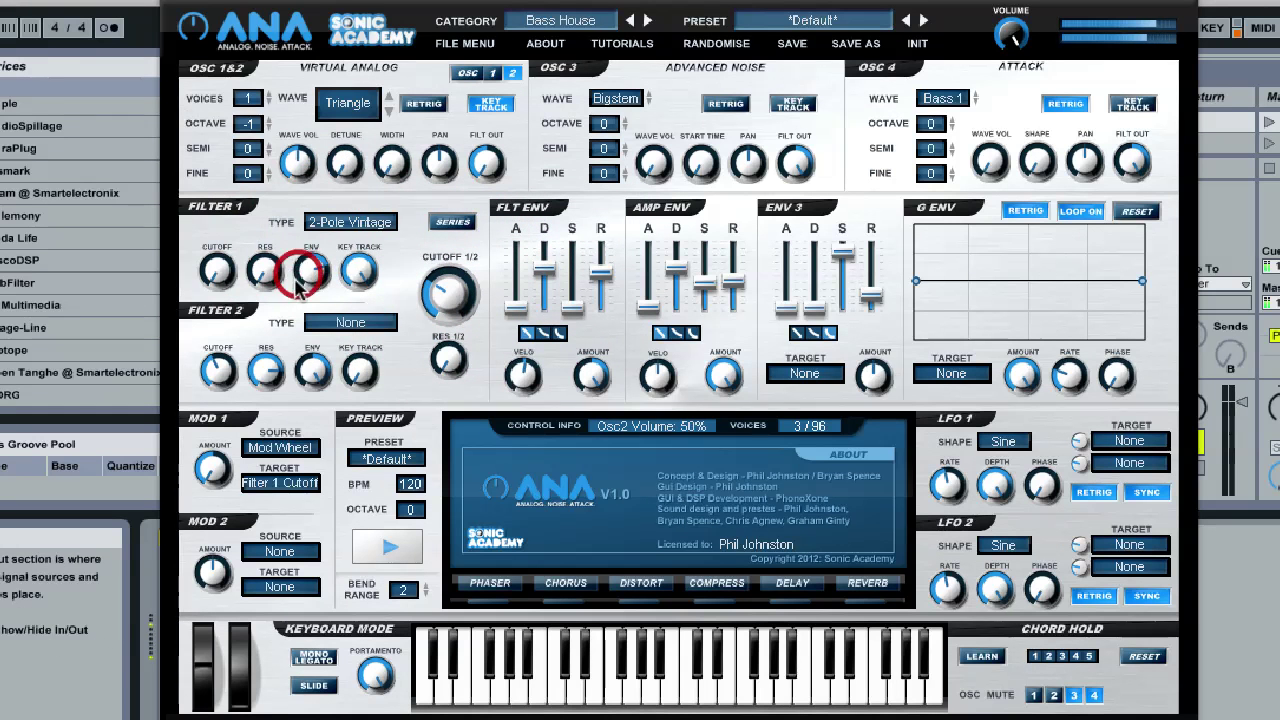
left_click(491, 73)
left_click_drag(309, 167, 310, 149)
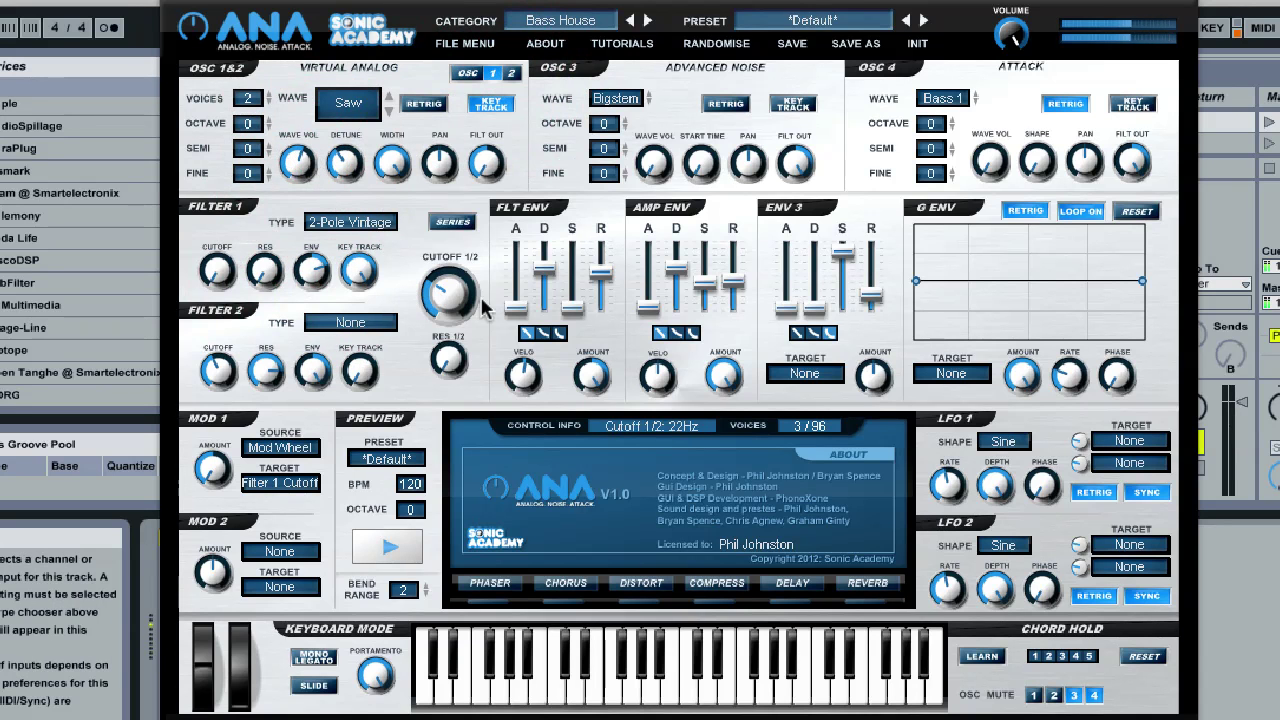
Set the filter envelope's decay to about 193 ms, Filter 1's envelope amount to 60.7% and Cutoff 1/2 to 7 Hz
left_click_drag(544, 270, 546, 281)
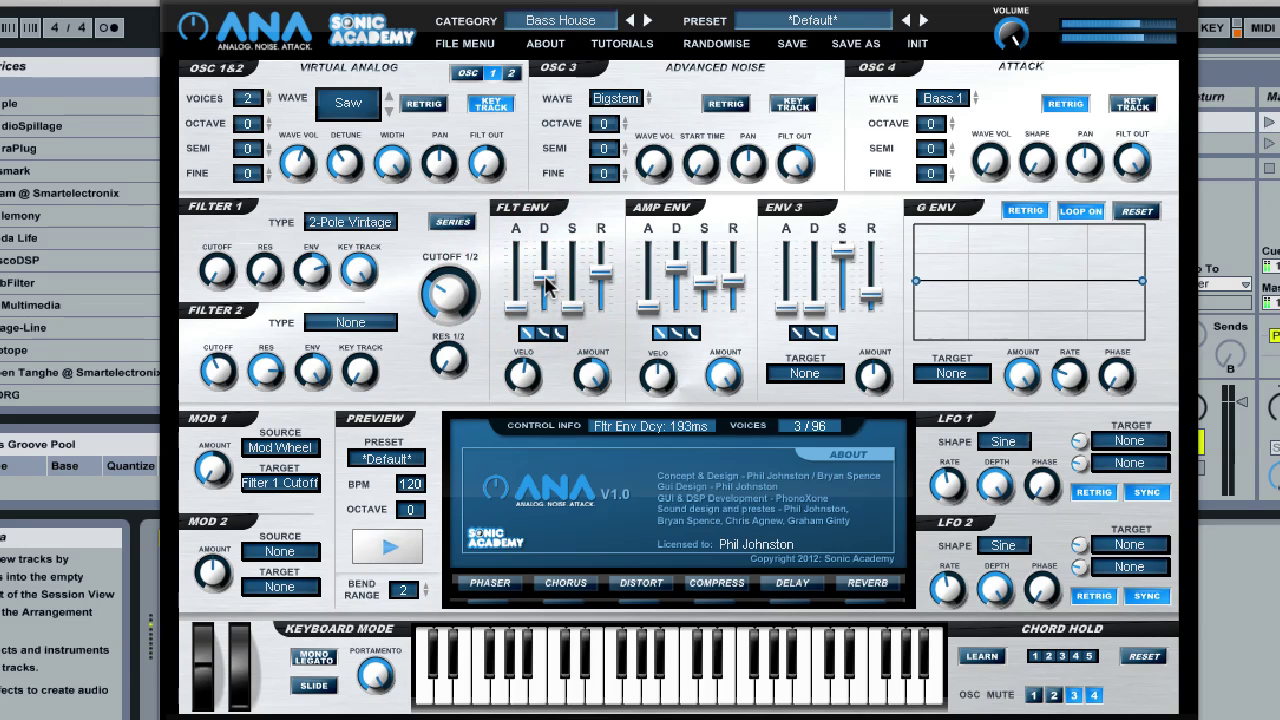
left_click(445, 352)
left_click(312, 272)
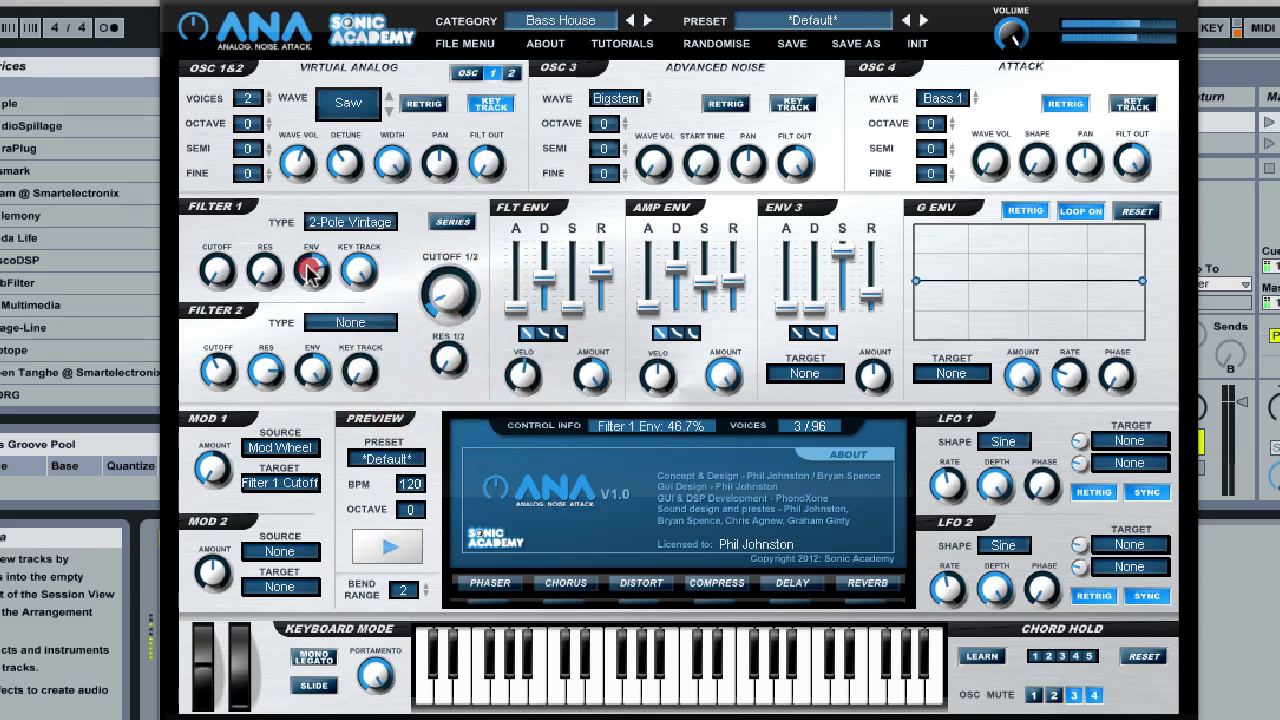
left_click_drag(312, 272, 314, 252)
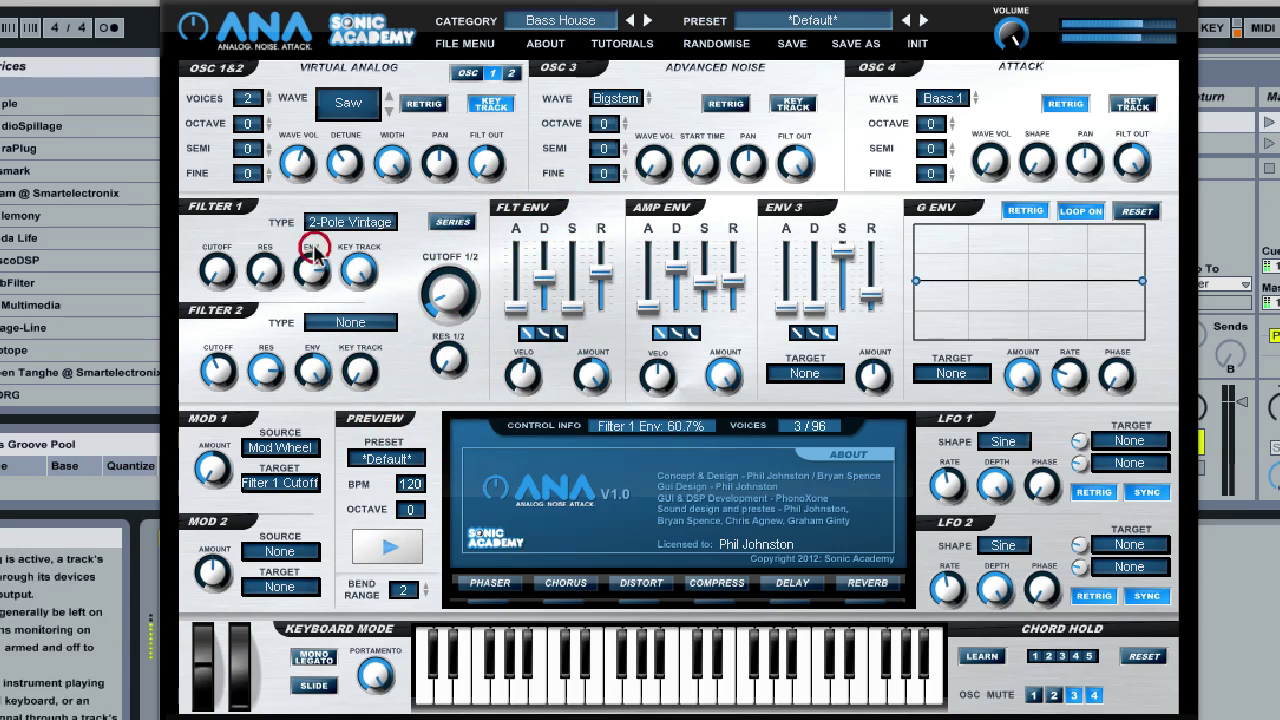
left_click(458, 284)
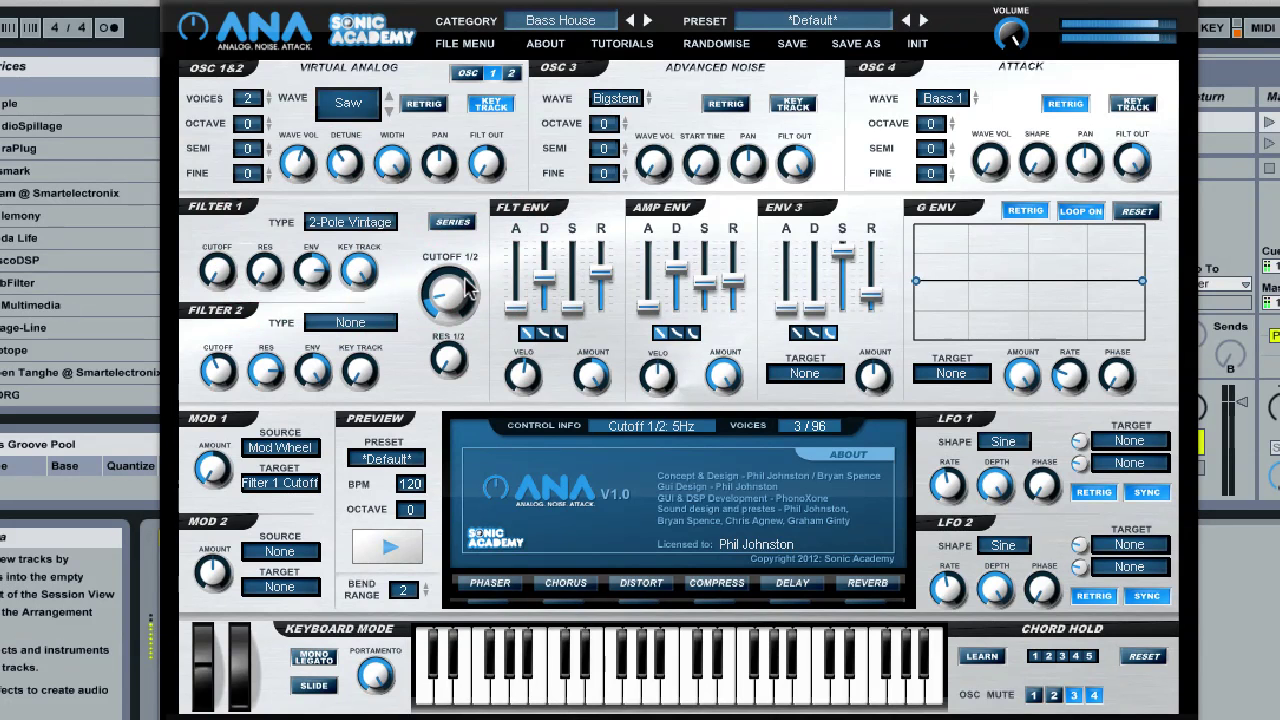
left_click_drag(448, 283, 445, 276)
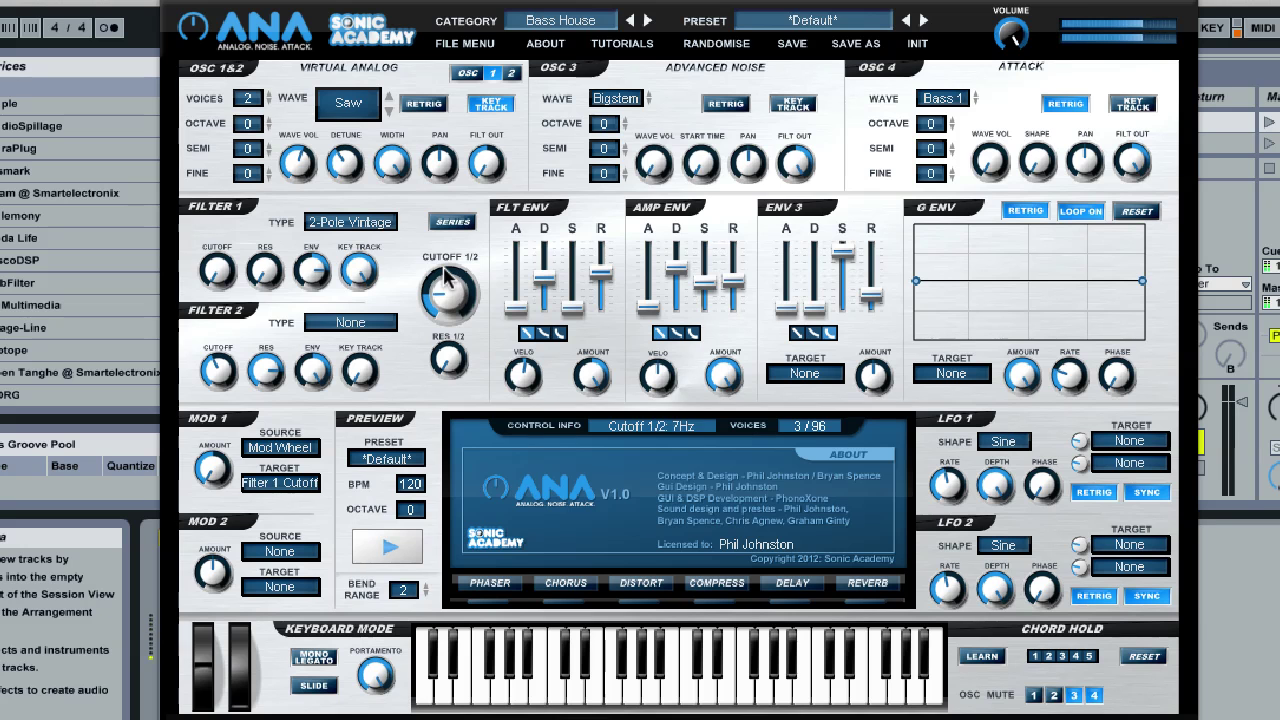
Blend in a little of Osc 3 by raising its wave volume and reducing its filter out
mouse_move(657, 140)
left_mouse_down()
mouse_move(657, 122)
mouse_move(652, 135)
left_mouse_up()
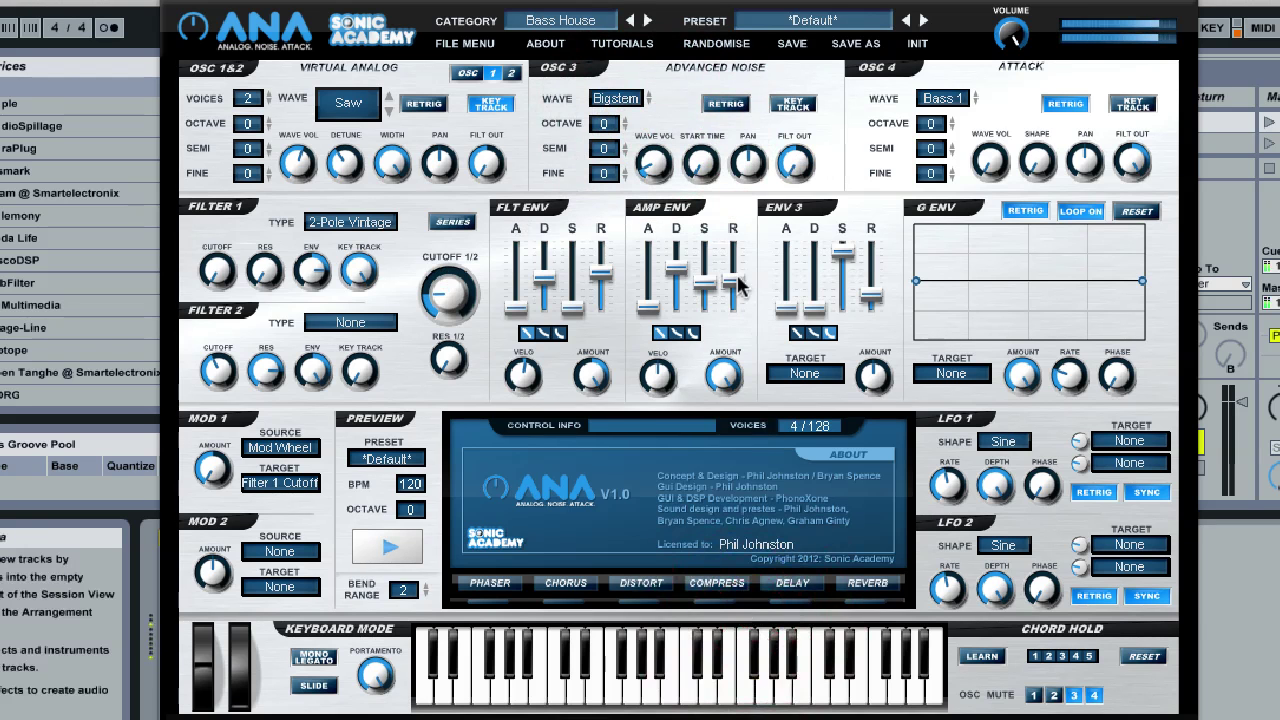
left_click_drag(466, 253, 478, 288)
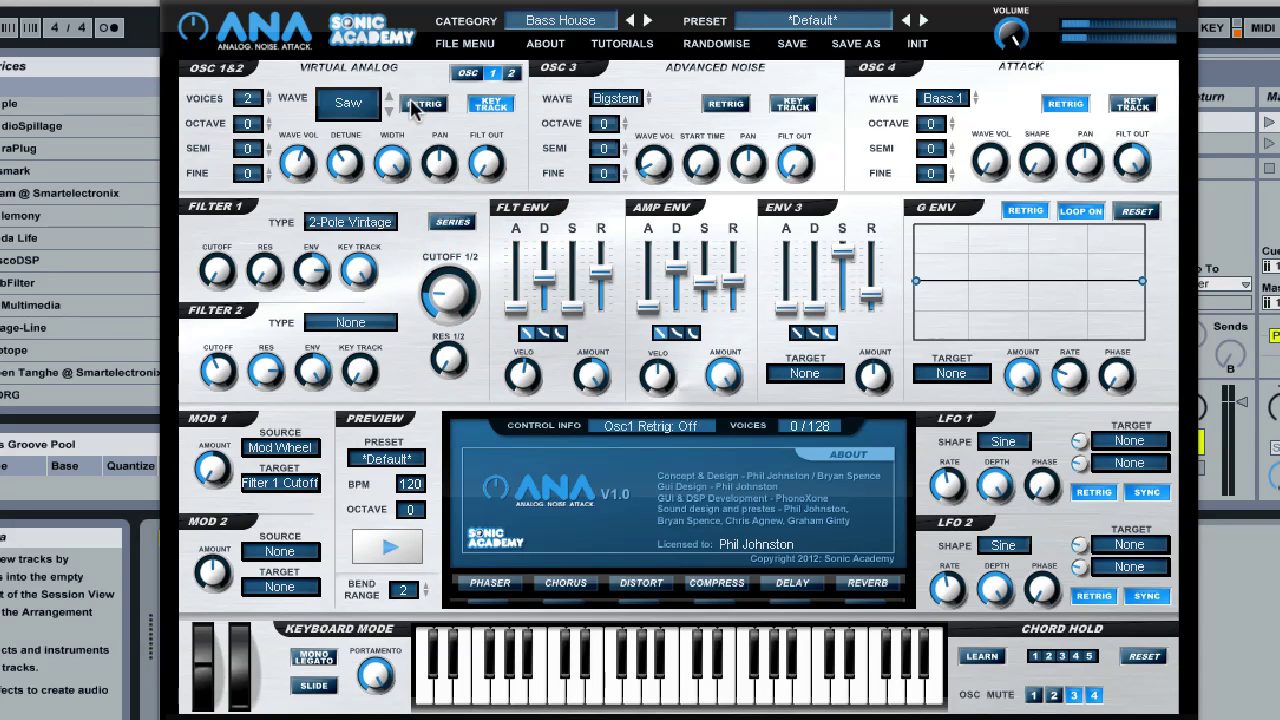
Turn on Retrig for both Osc 2 and Osc 1
left_click(511, 75)
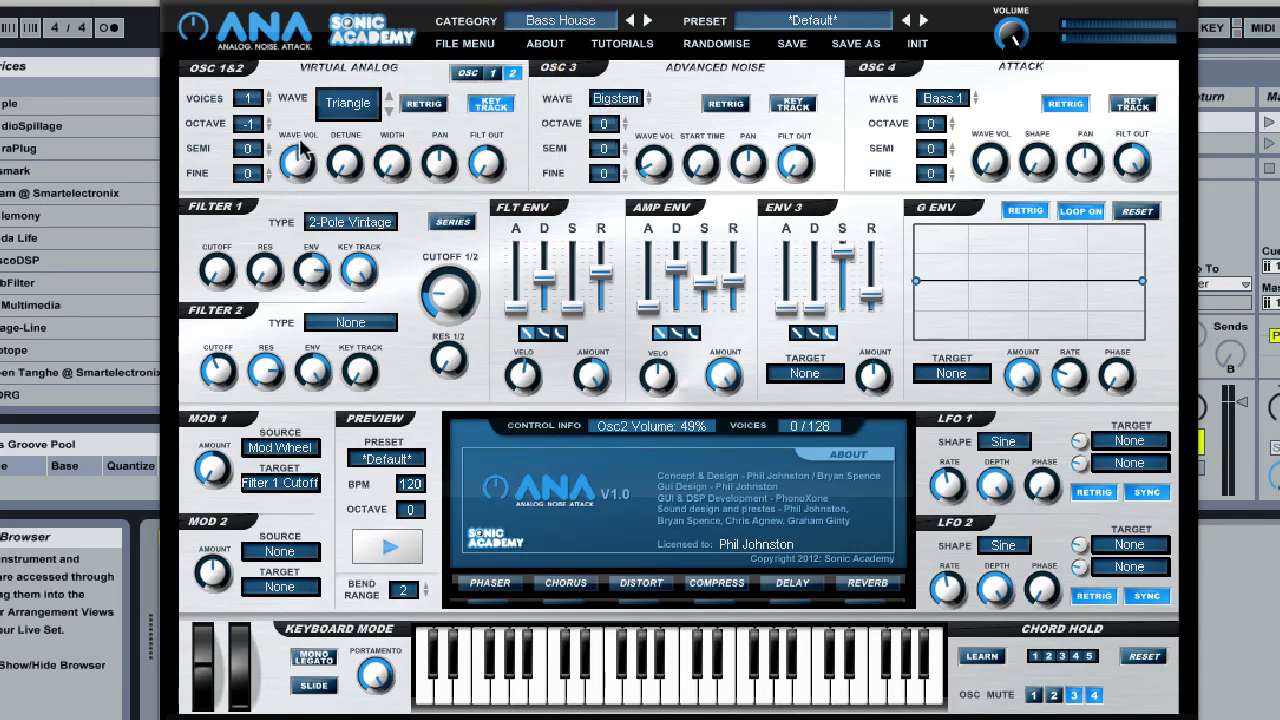
left_click(423, 104)
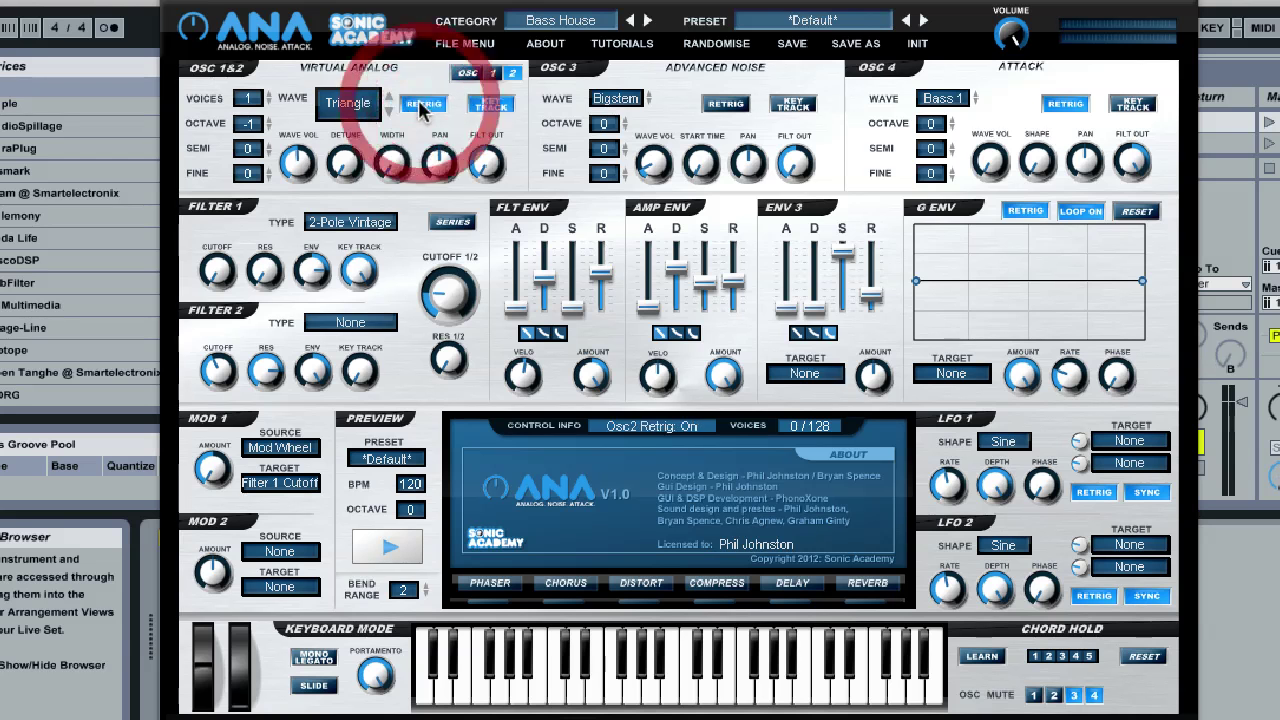
left_click(491, 74)
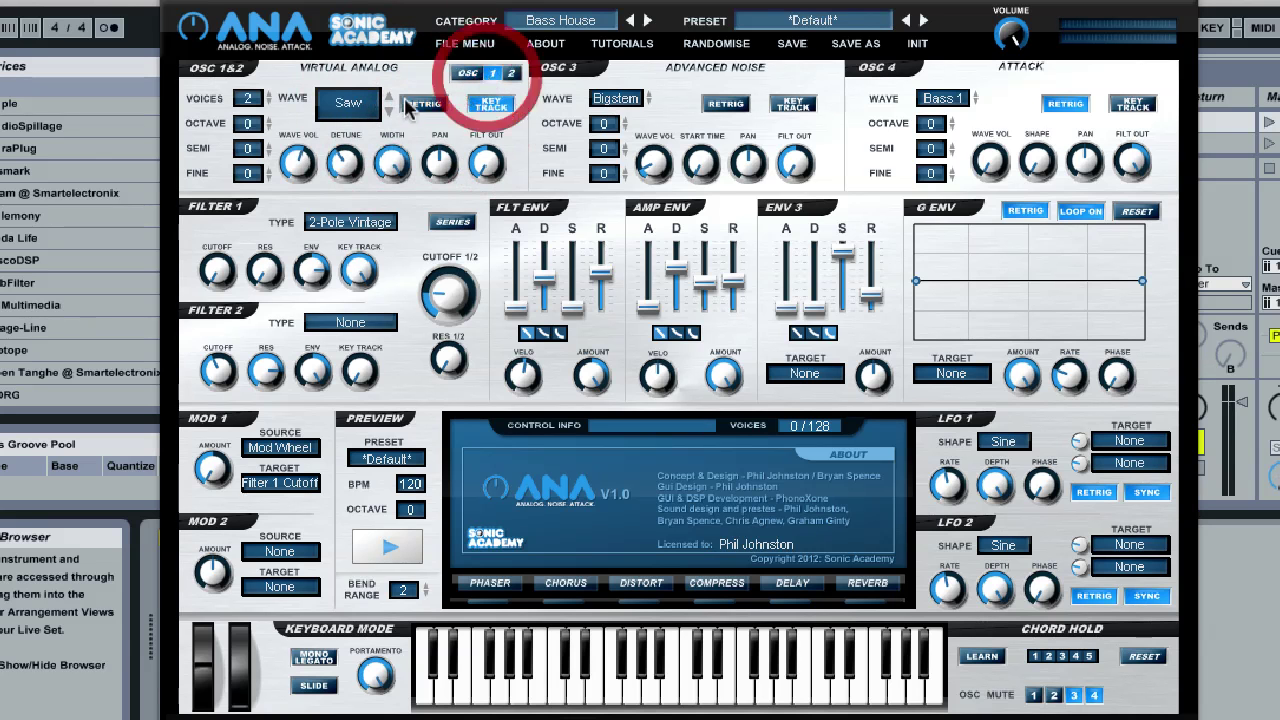
left_click(423, 104)
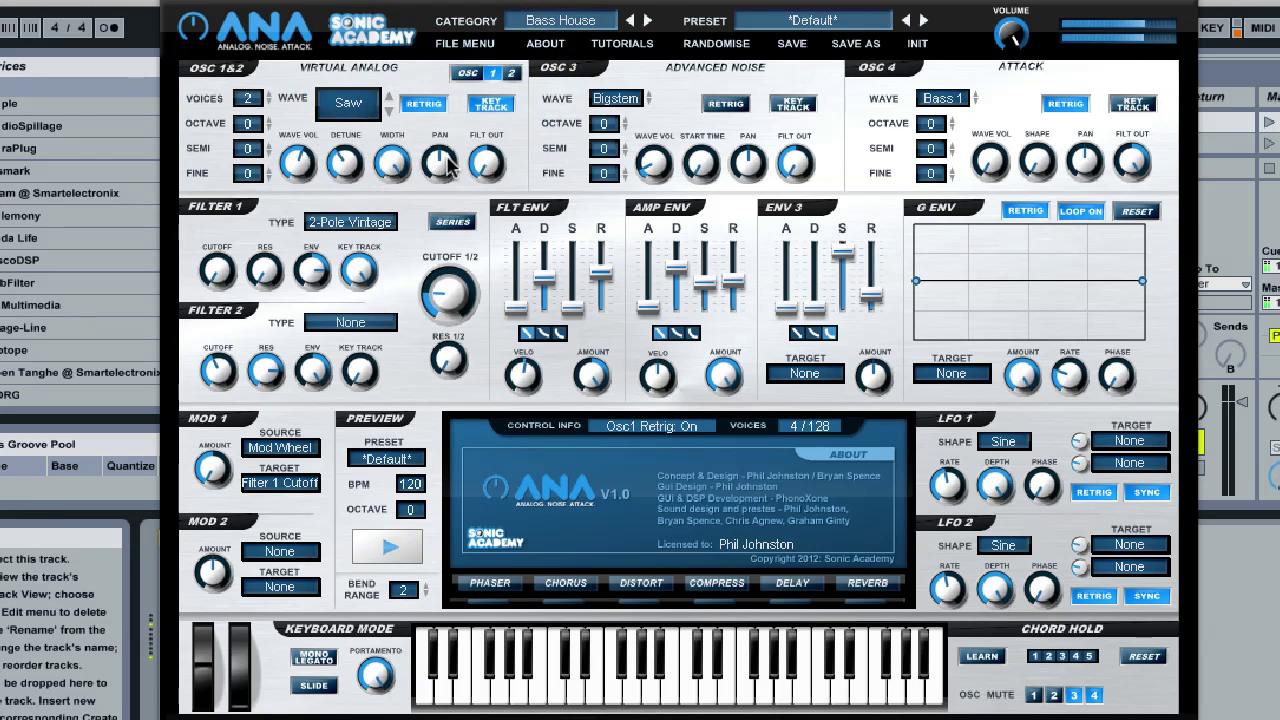
Turn Osc 3's wave volume back down and raise Cutoff 1/2 to about 20 Hz
left_click(449, 290)
left_click(651, 170)
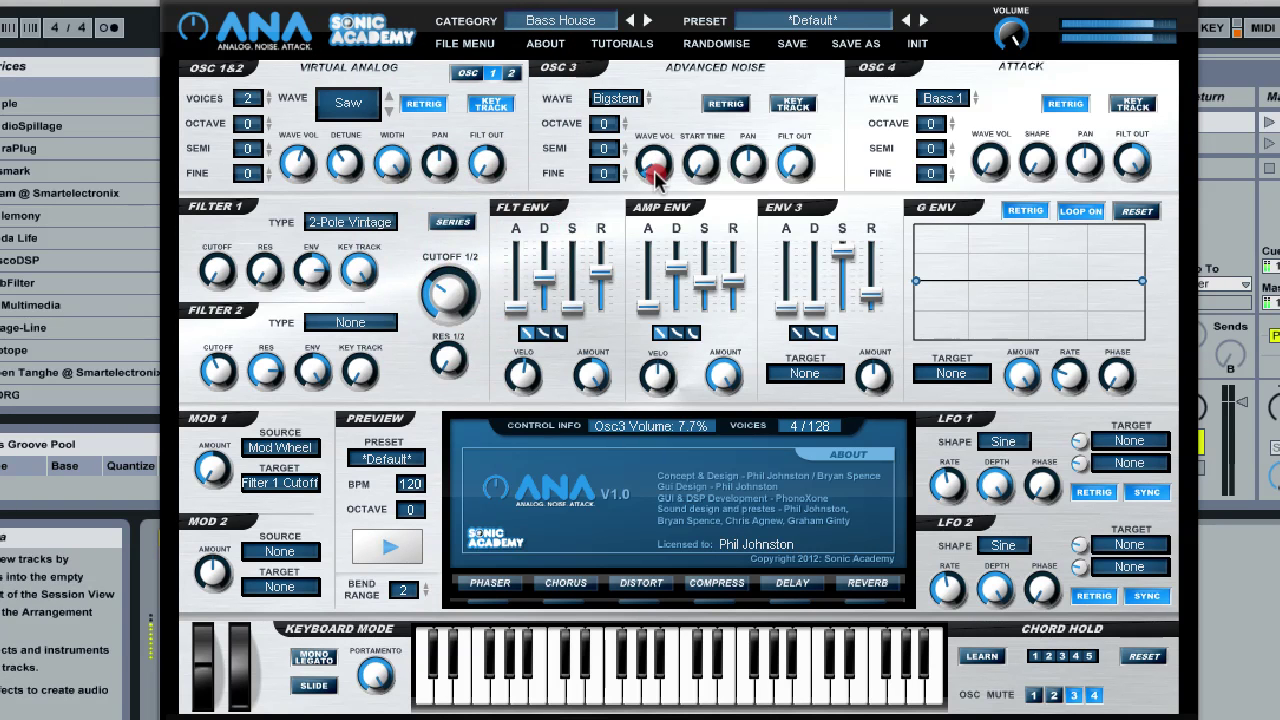
left_click(441, 304)
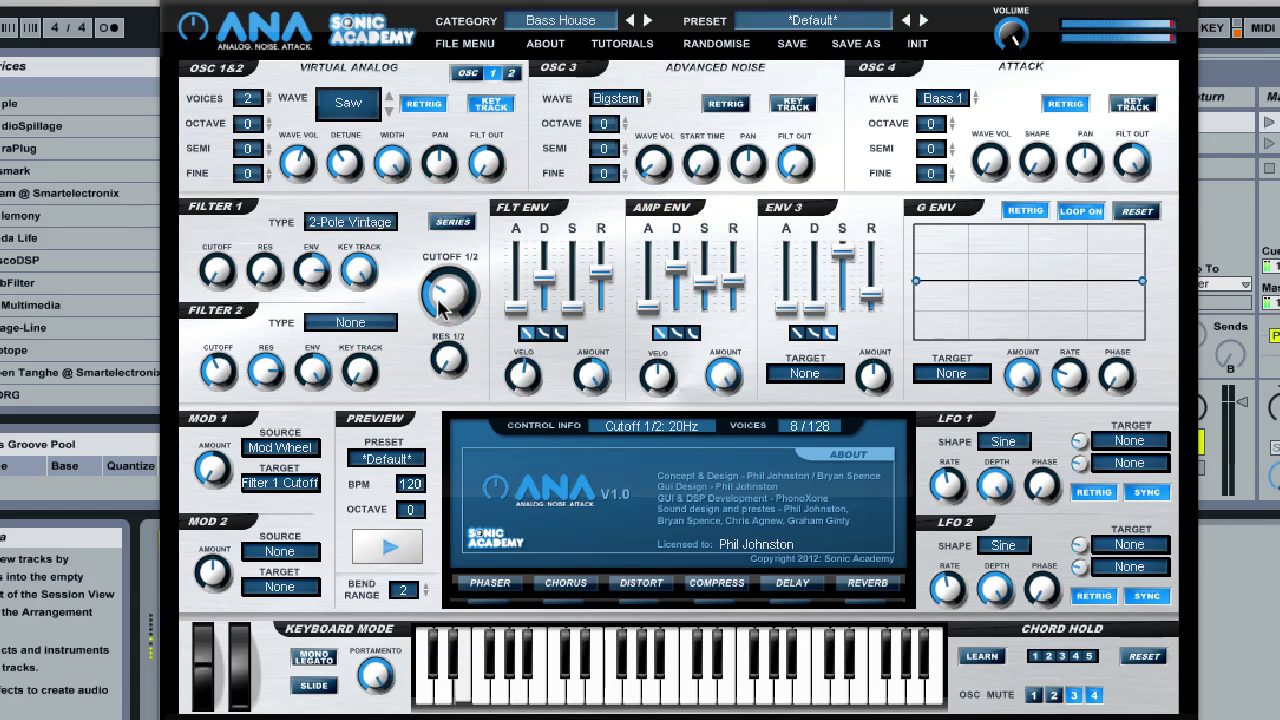